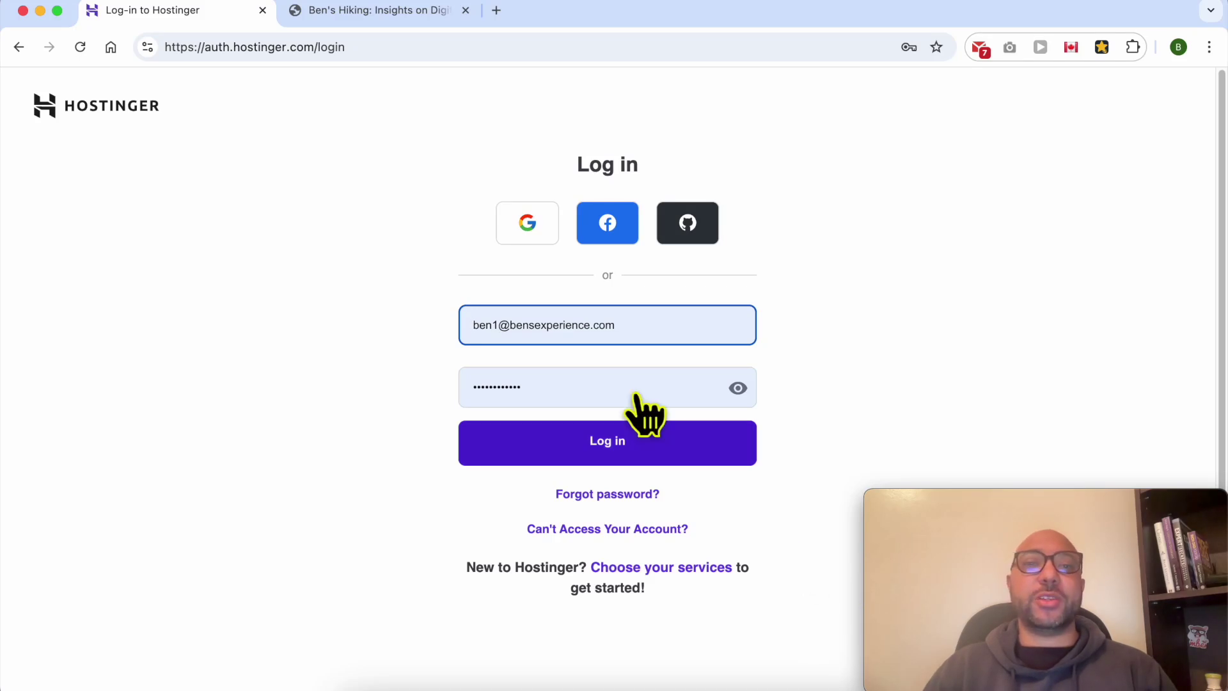
Step: Glance at the live benstutorial.com site, then return to the Hostinger login form
left_click(396, 13)
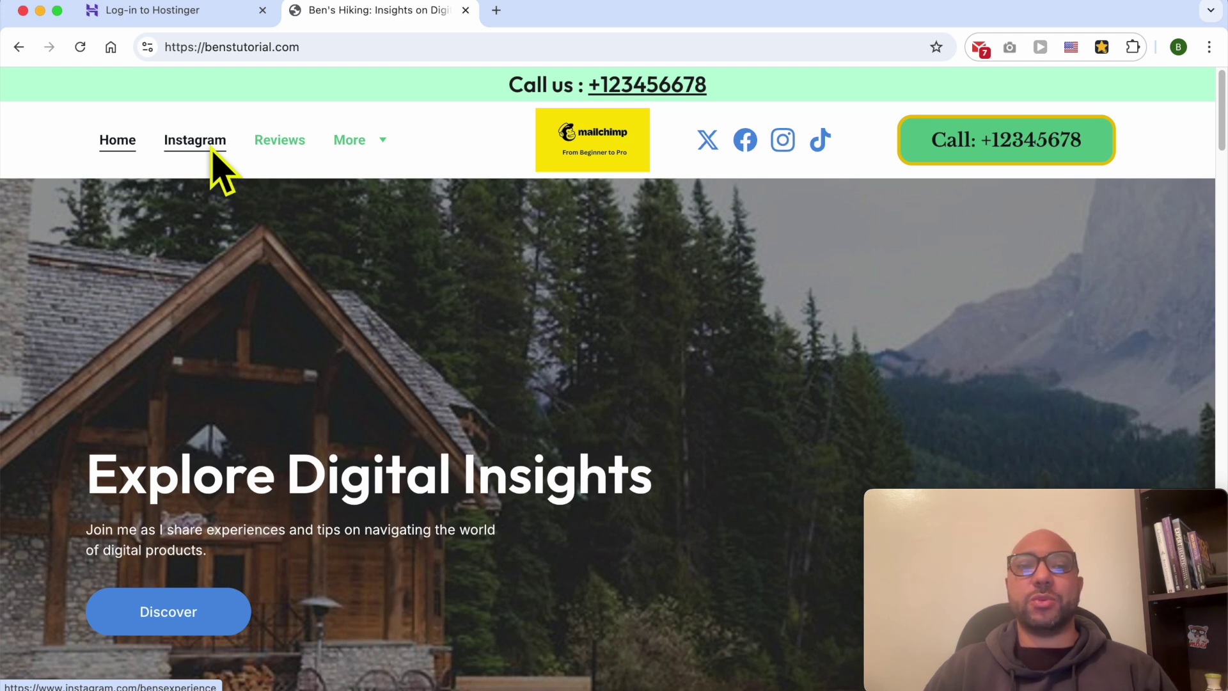
left_click(181, 11)
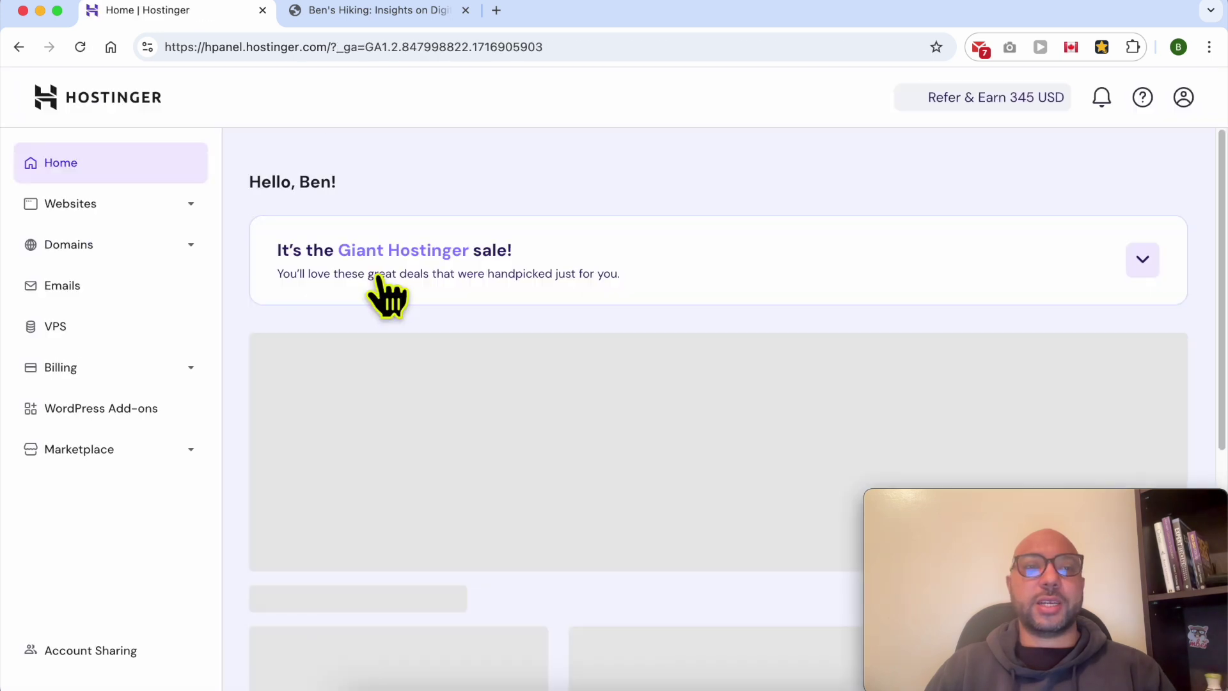
Step: Open the Websites list from the hPanel sidebar and scroll down to the hosted sites
left_click(188, 204)
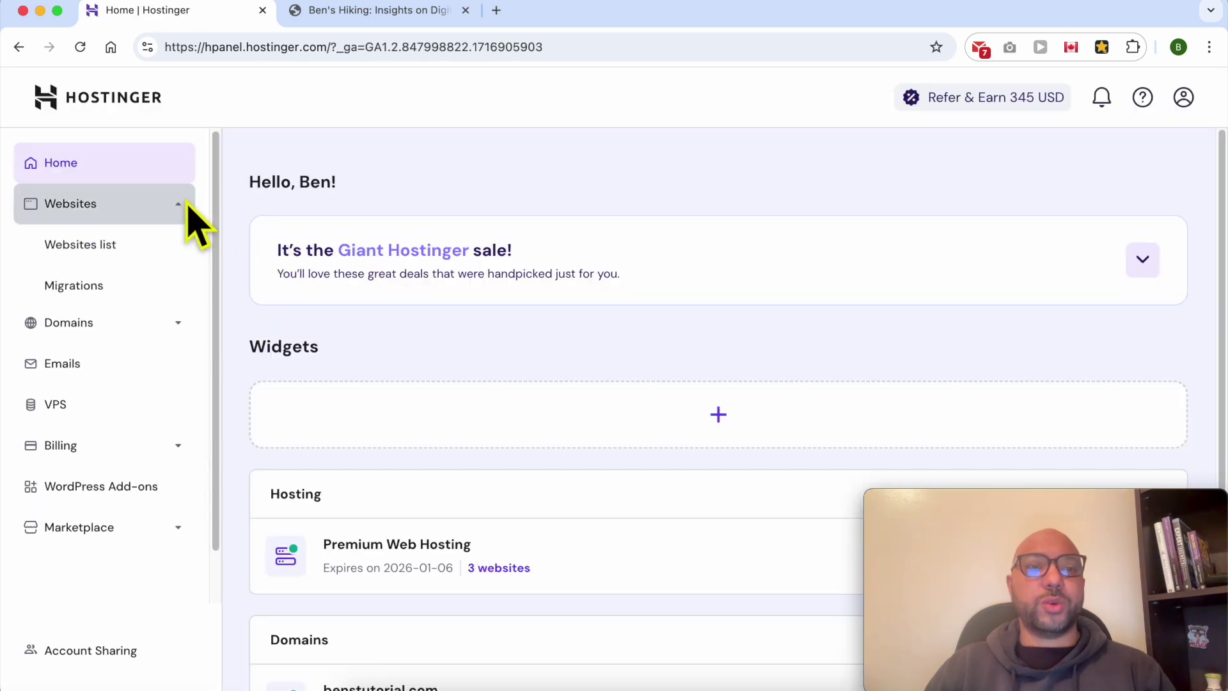
left_click(163, 244)
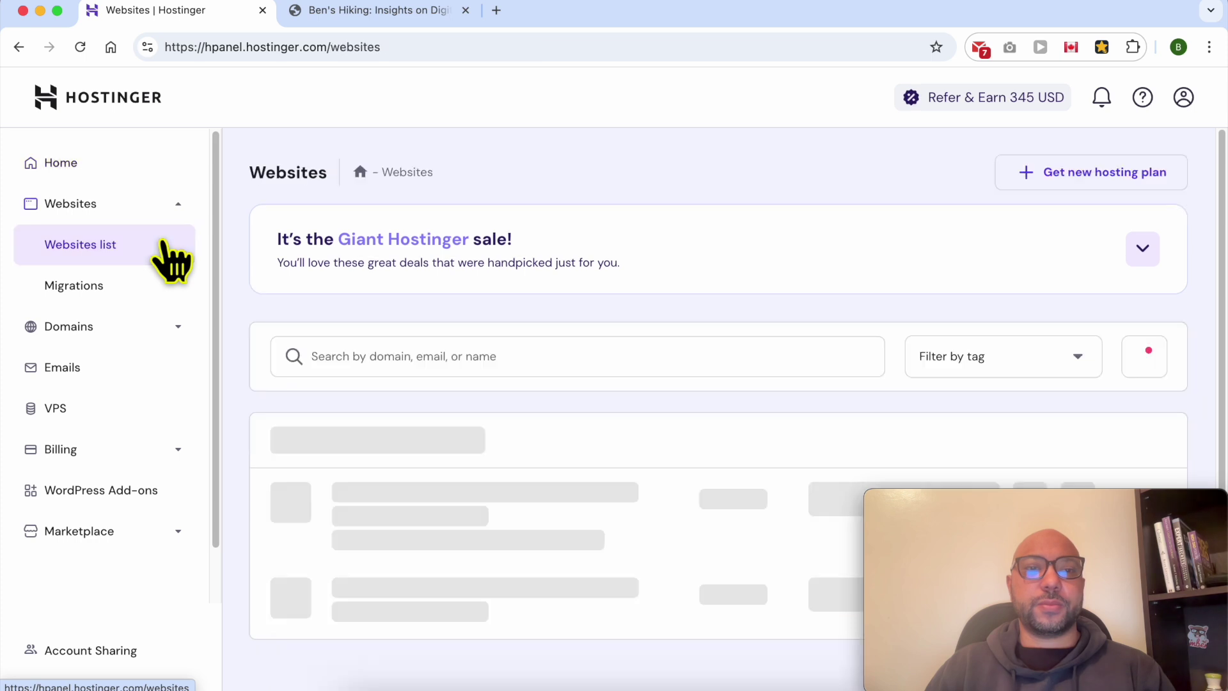
left_click_drag(985, 496, 1019, 14)
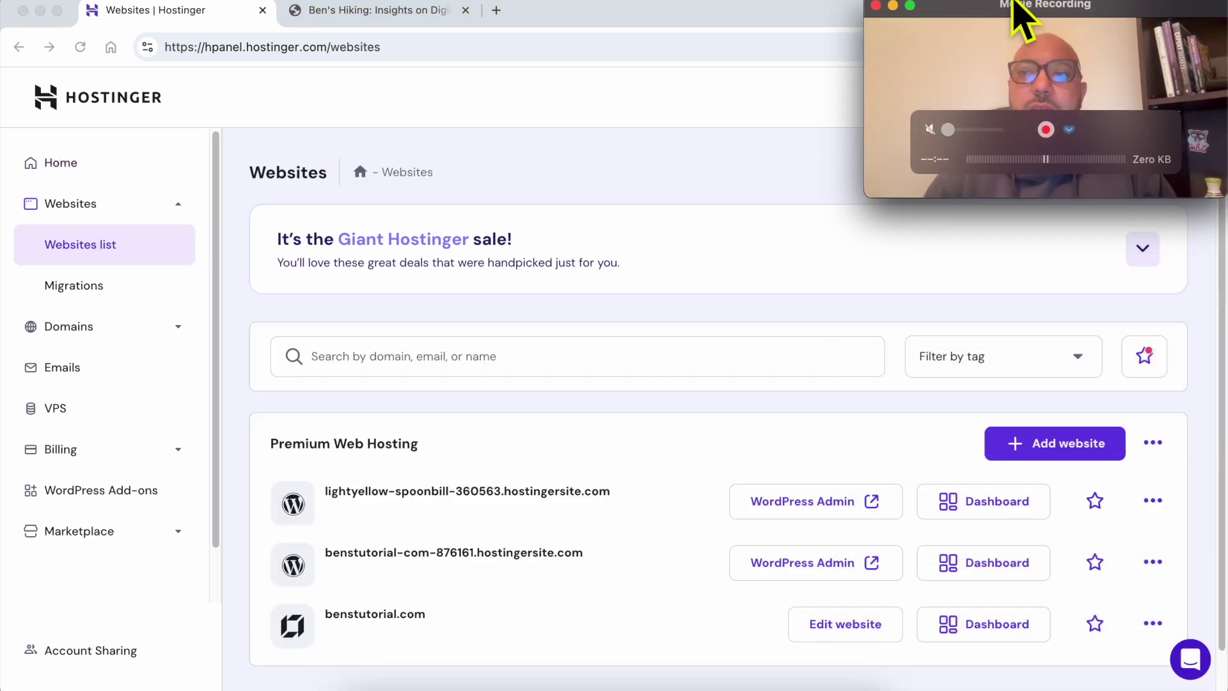
scroll(819, 601, "down", 3)
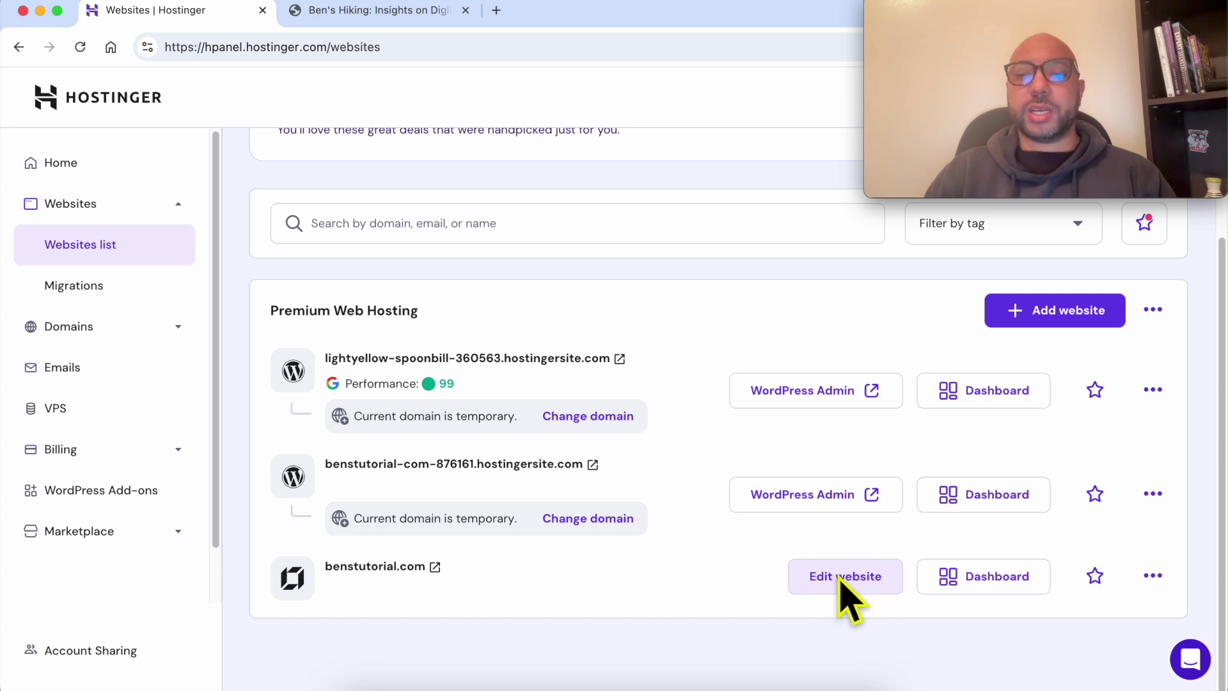
Step: Check the benstutorial.com domain names and open benstutorial.com in the website editor
triple_click(568, 572)
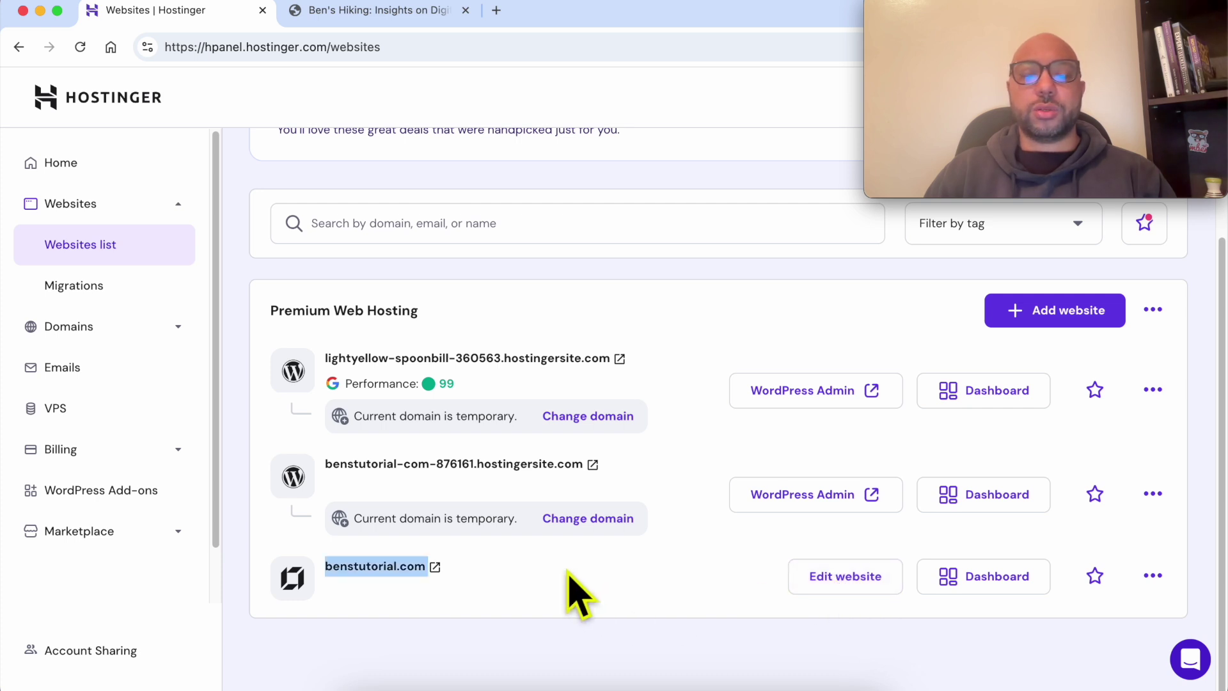
left_click(568, 572)
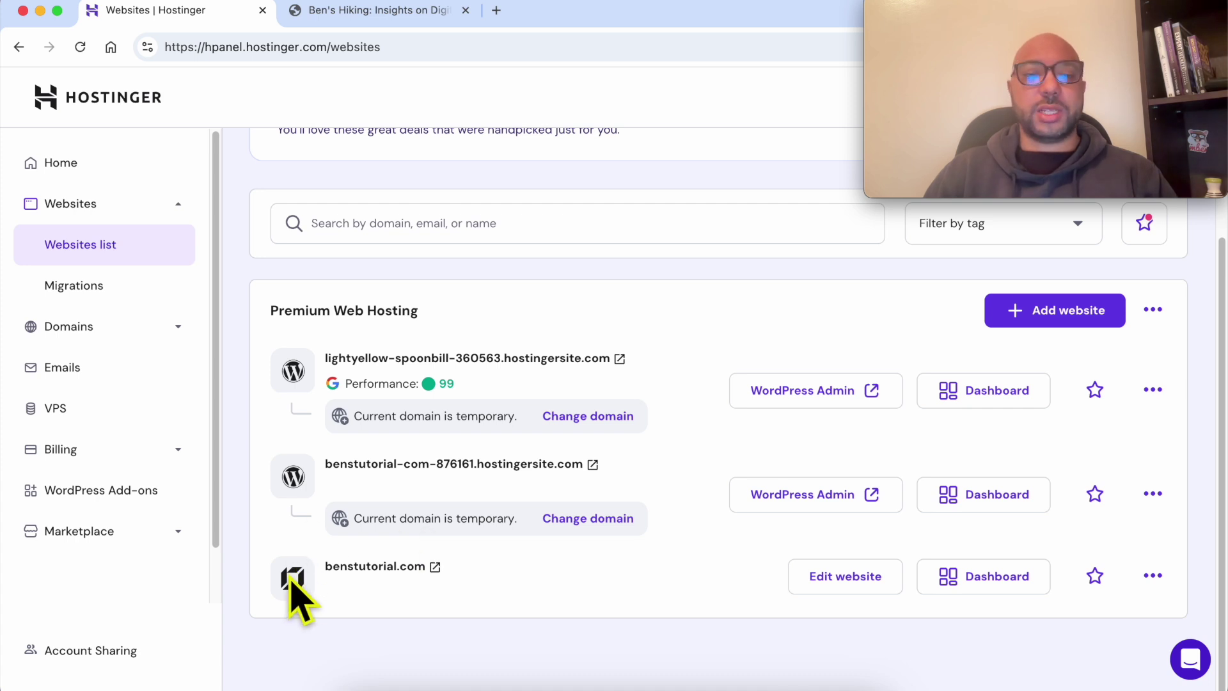
double_click(469, 561)
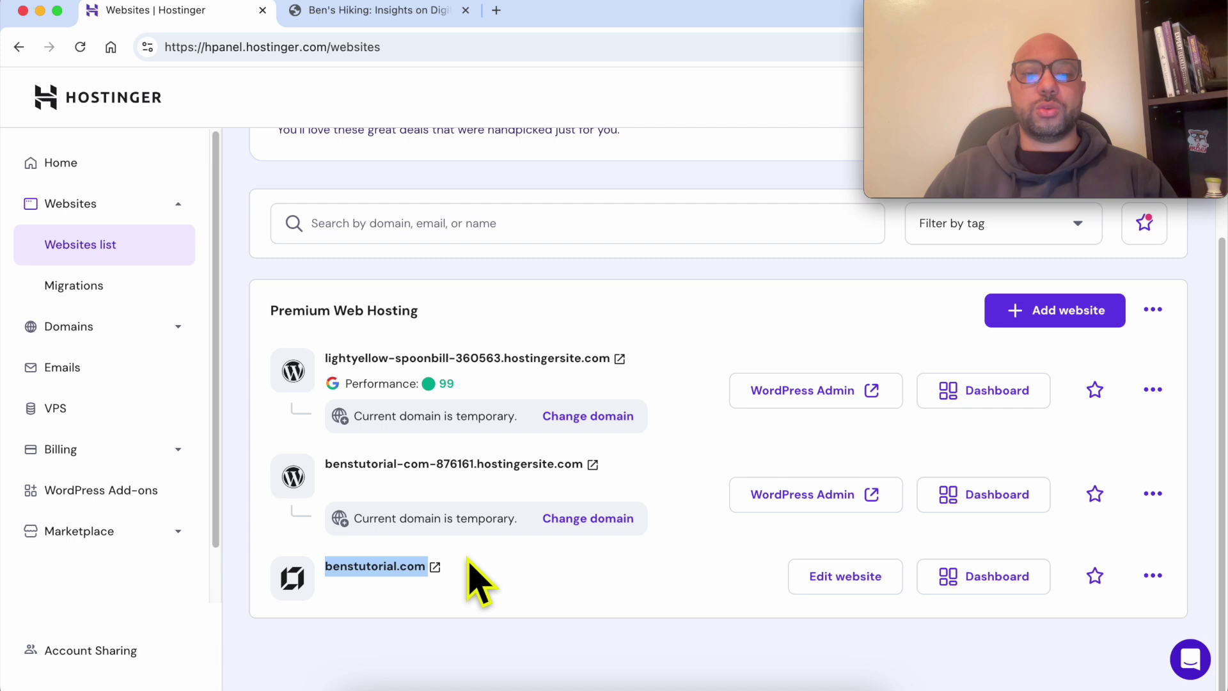
left_click(292, 573)
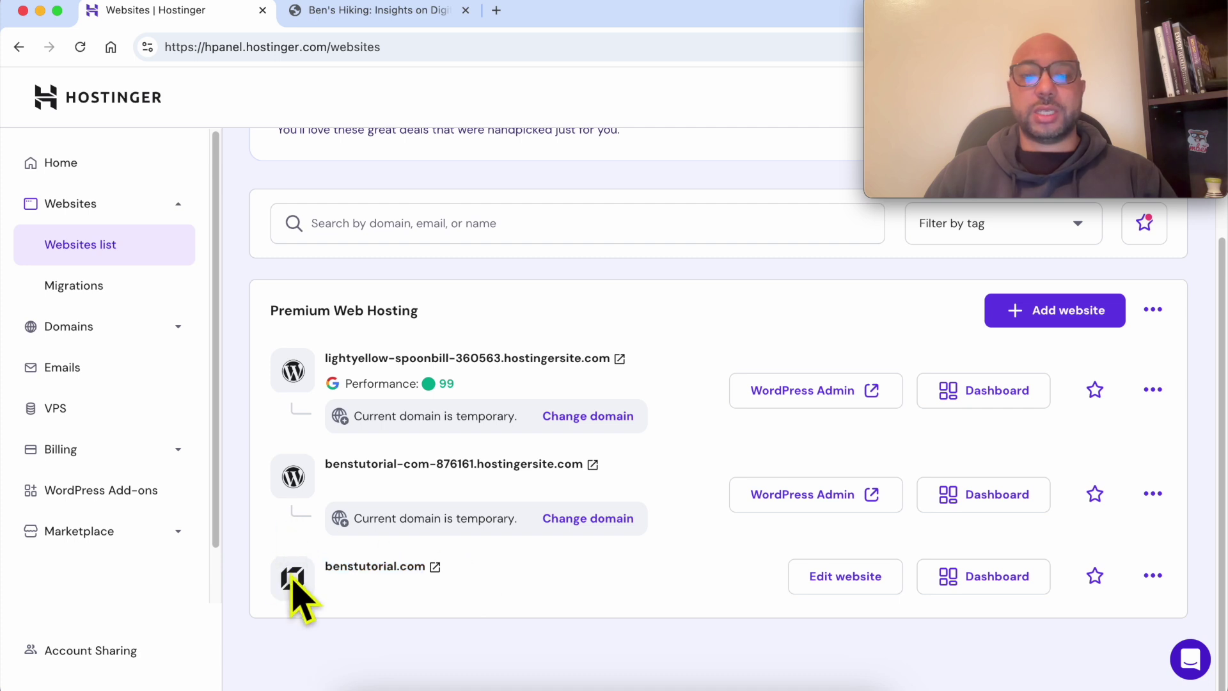
triple_click(291, 484)
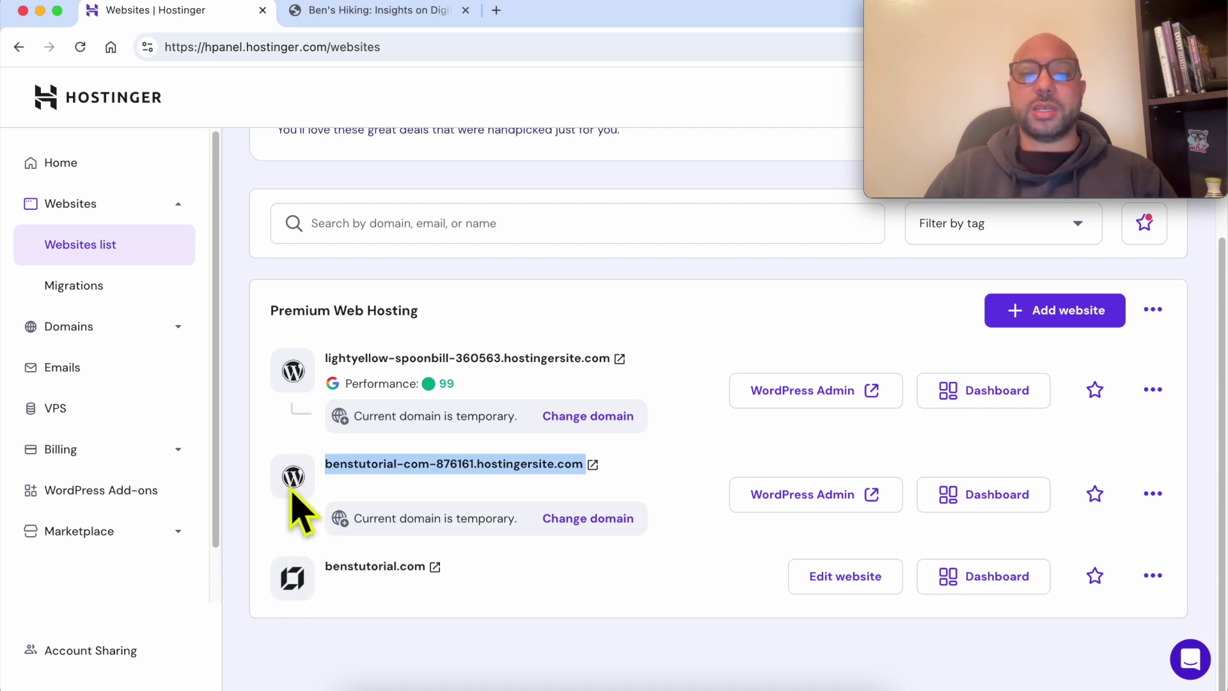
left_click(462, 605)
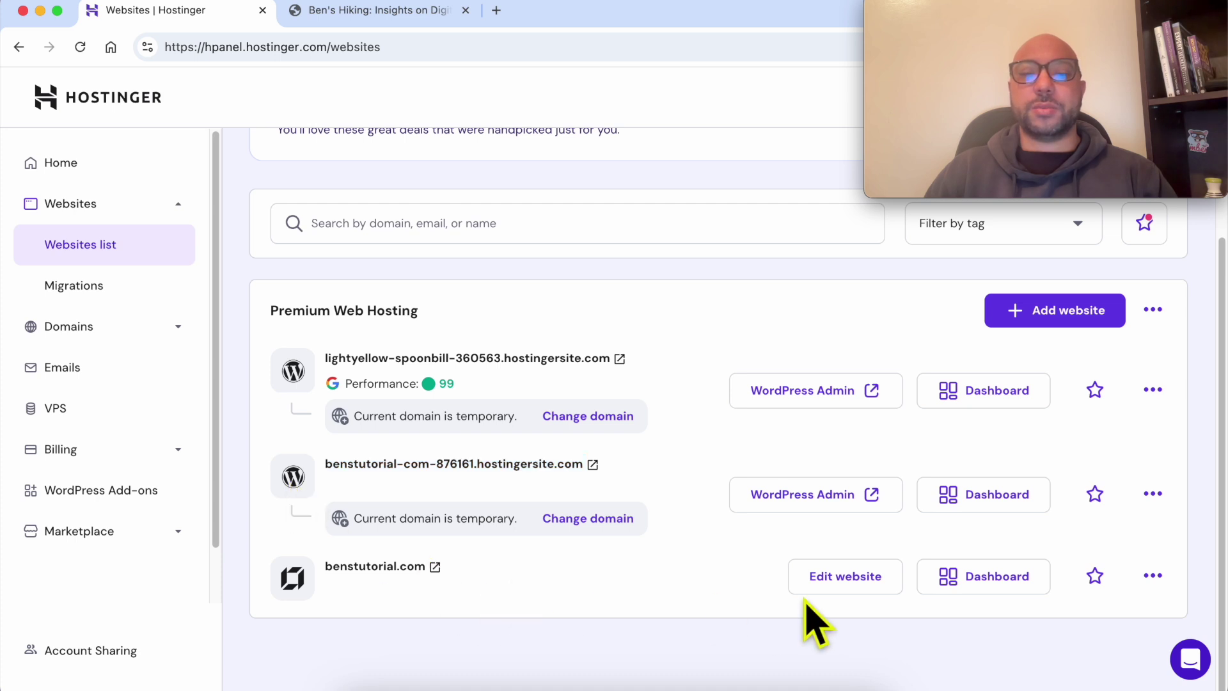
left_click(844, 579)
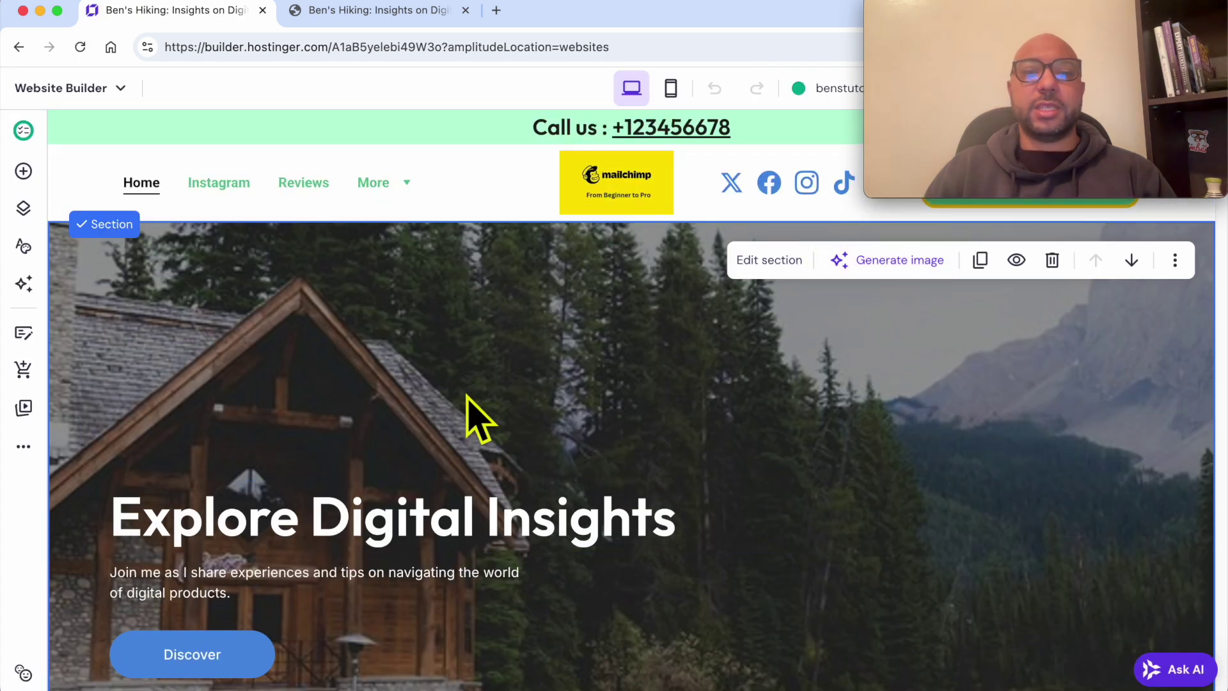
Step: Check the live site's Reviews page with its two testimonials, then go back to the editor
left_click(368, 11)
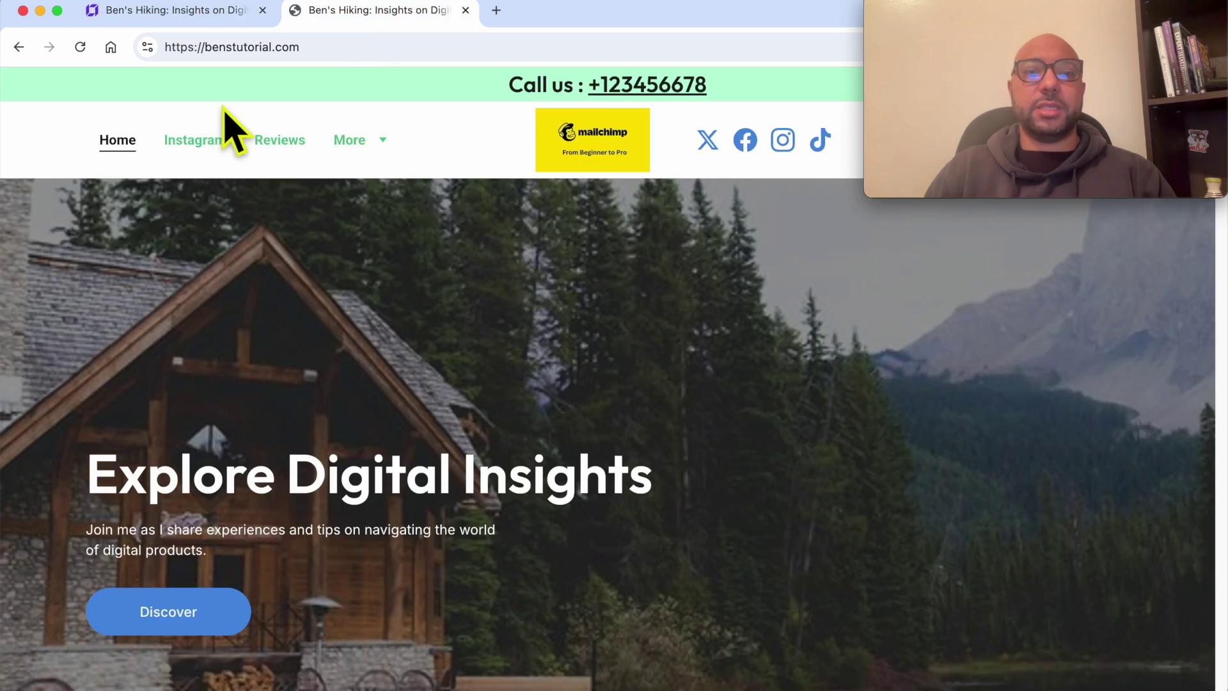
left_click(282, 142)
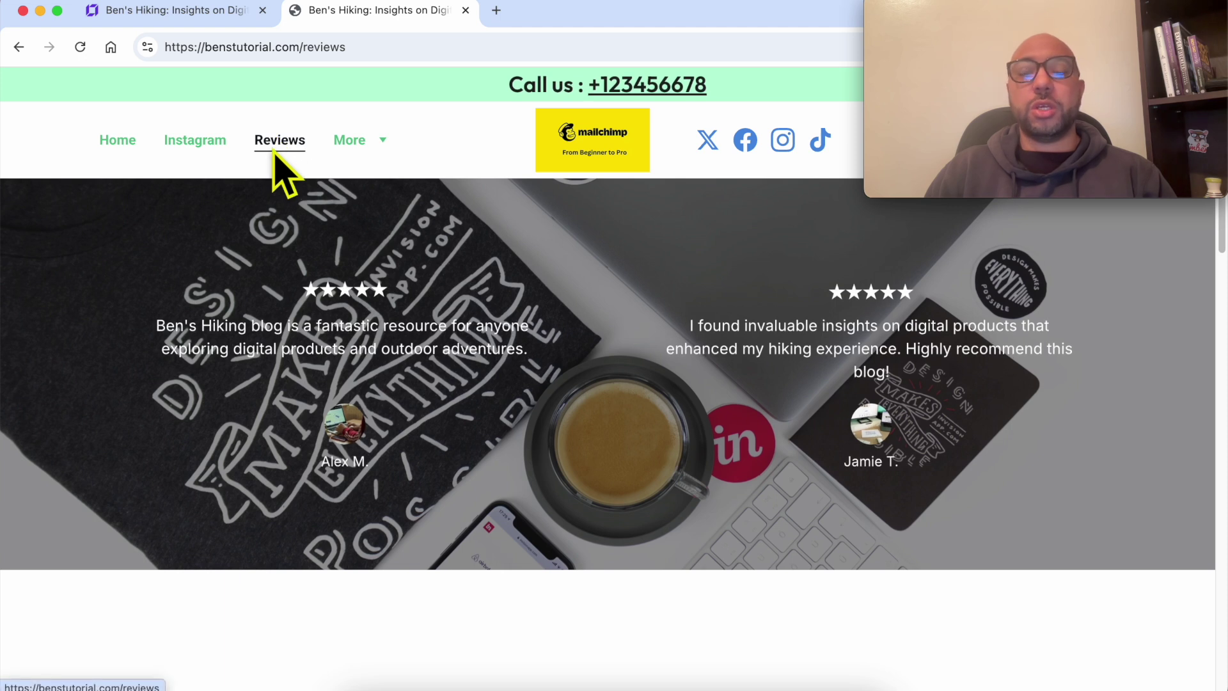
left_click(205, 11)
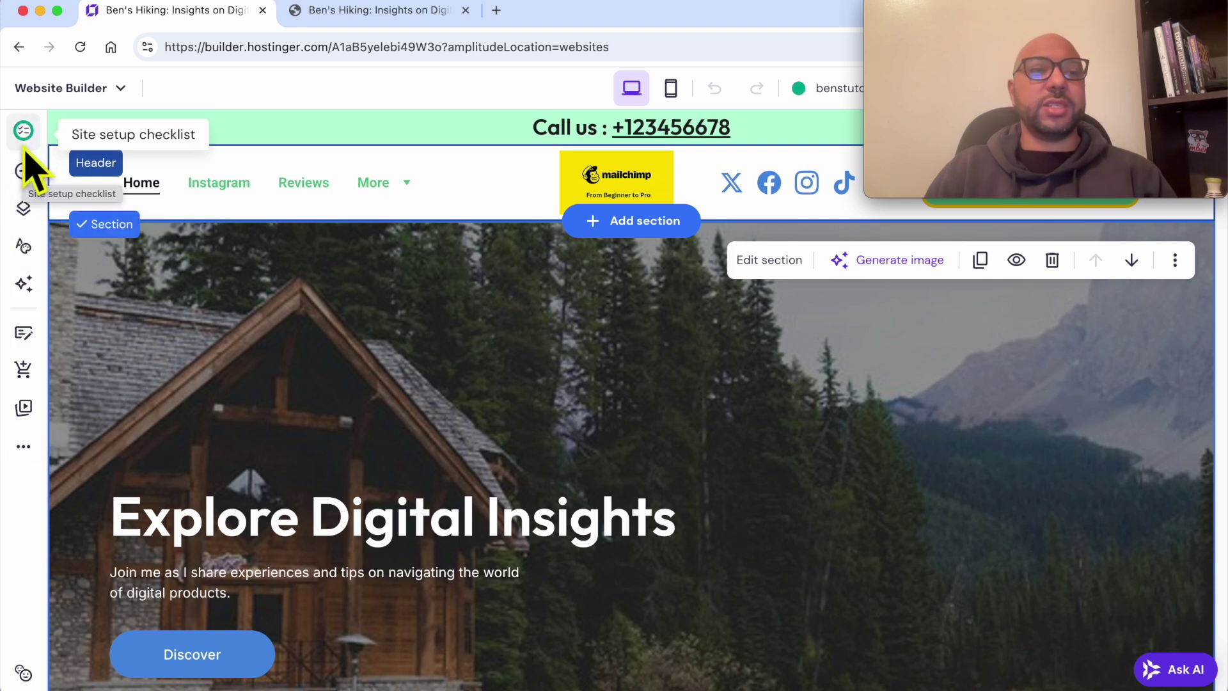
Step: From Pages and navigation, open the Reviews page's Password settings and switch protection on
left_click(24, 209)
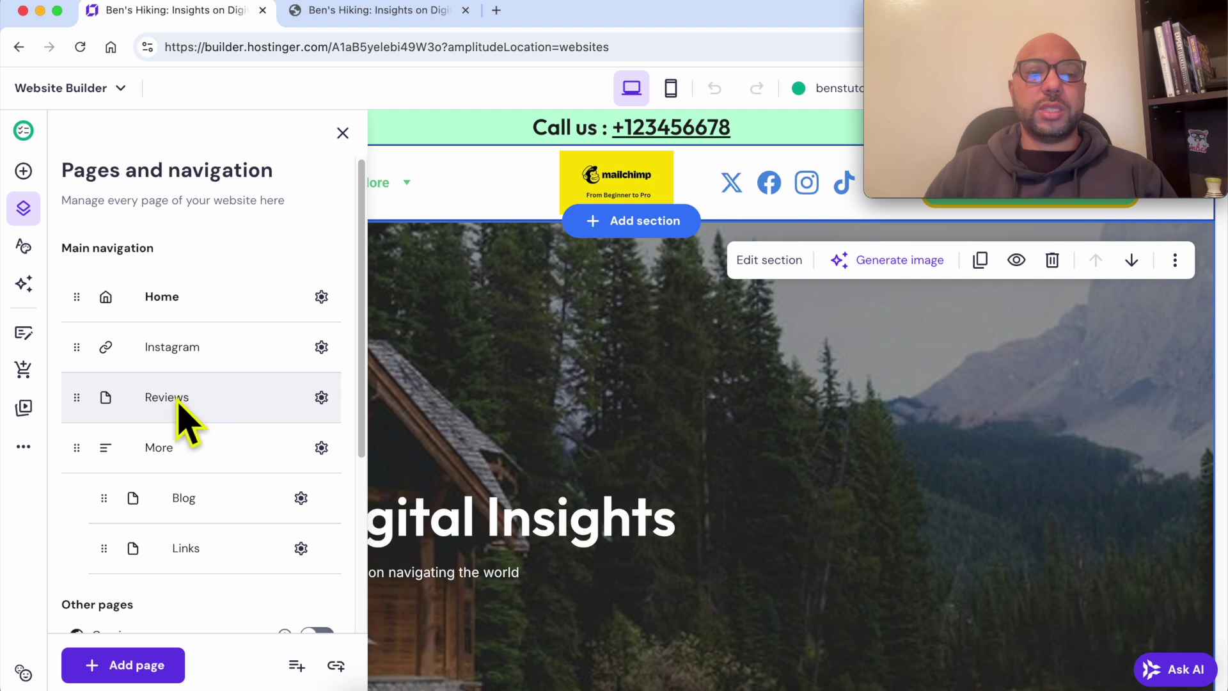
left_click(321, 398)
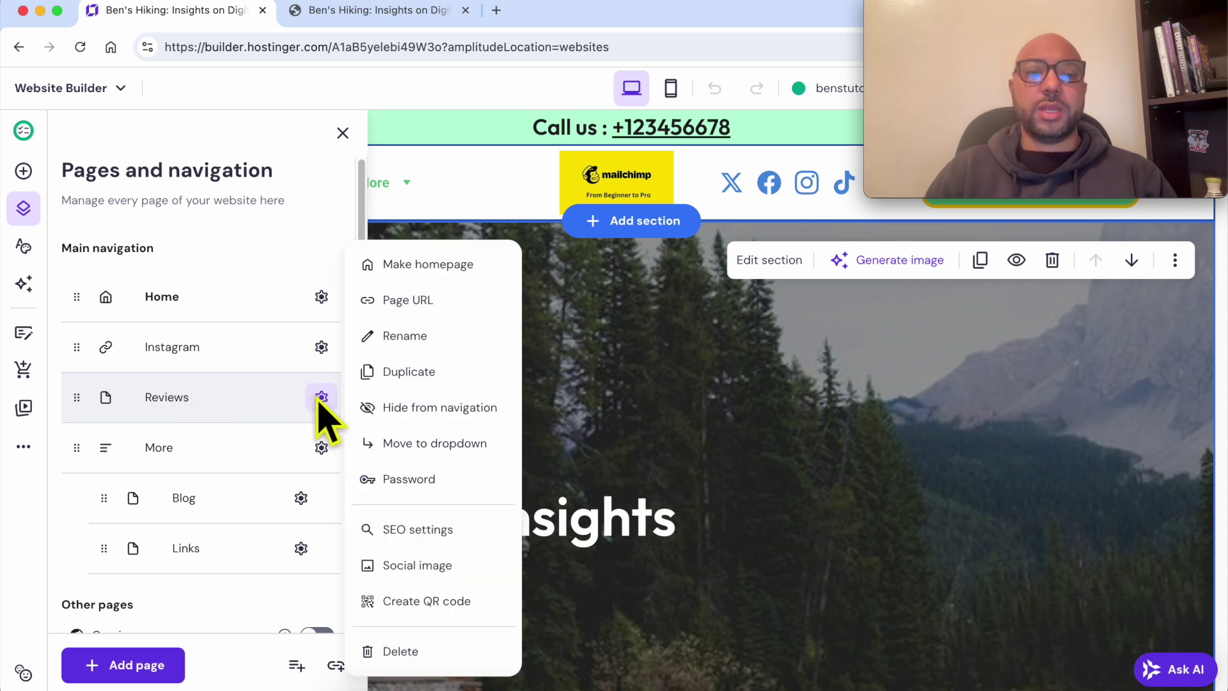
left_click(436, 499)
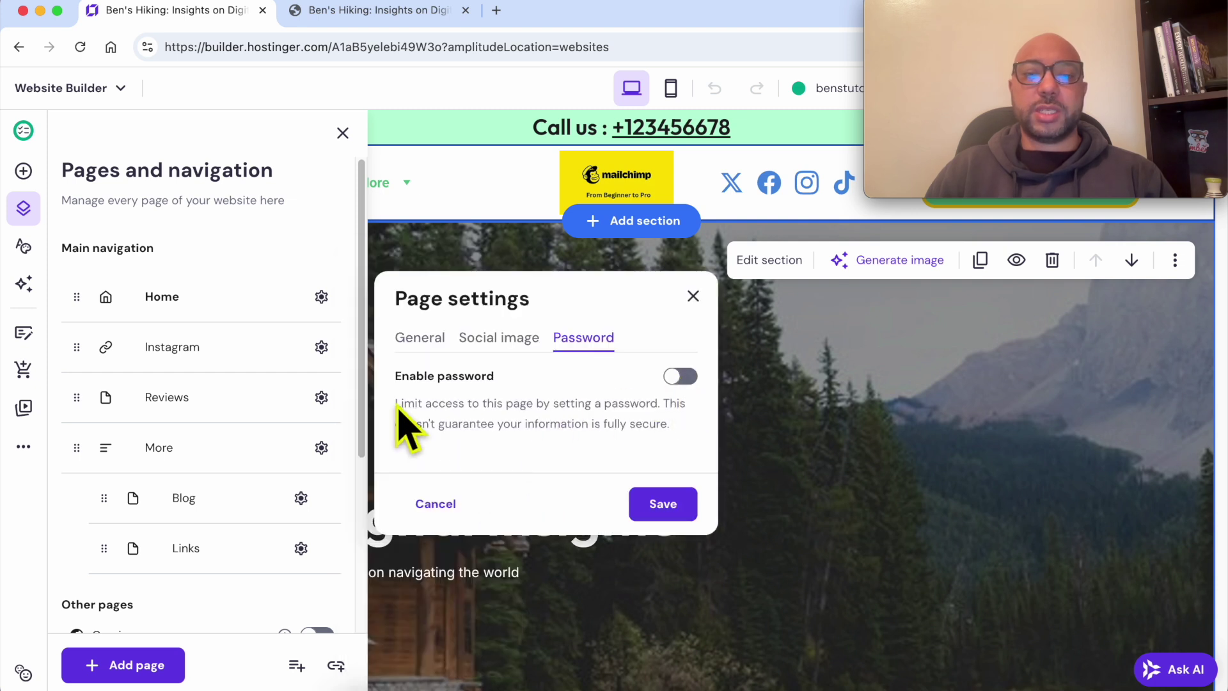
left_click_drag(396, 405, 663, 404)
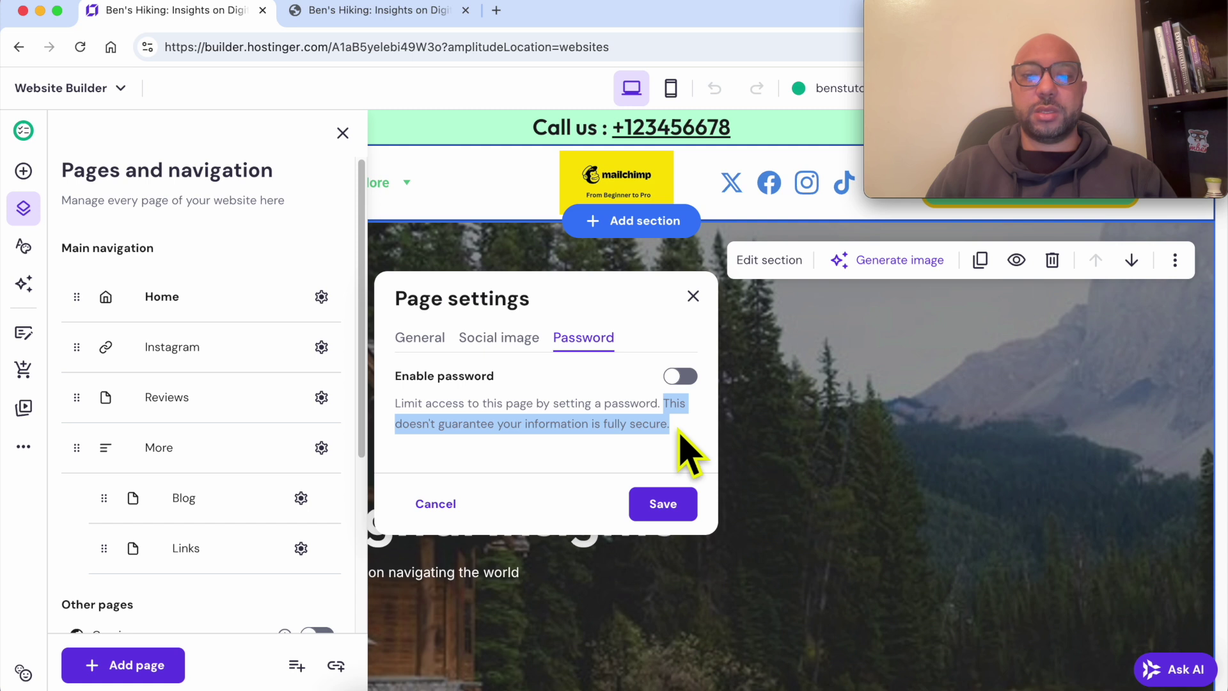
left_click(681, 377)
Step: Enter a page password for the Reviews page and reveal it to verify
left_click(485, 370)
type("123456")
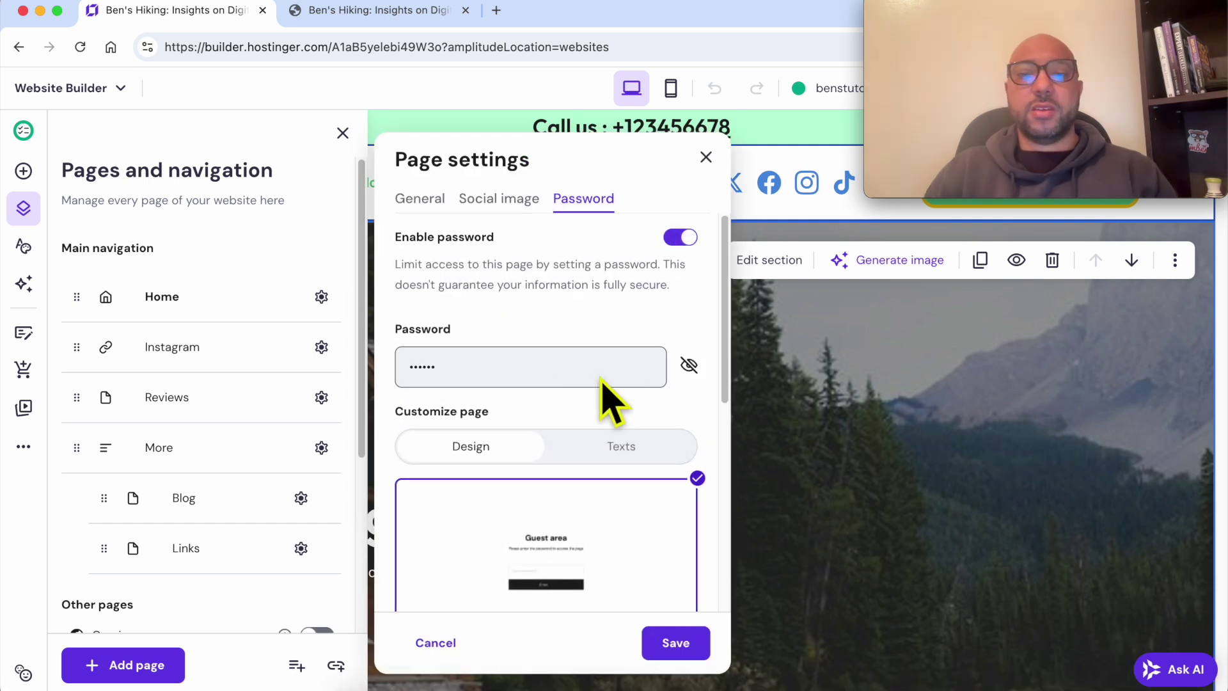
left_click(689, 365)
double_click(528, 363)
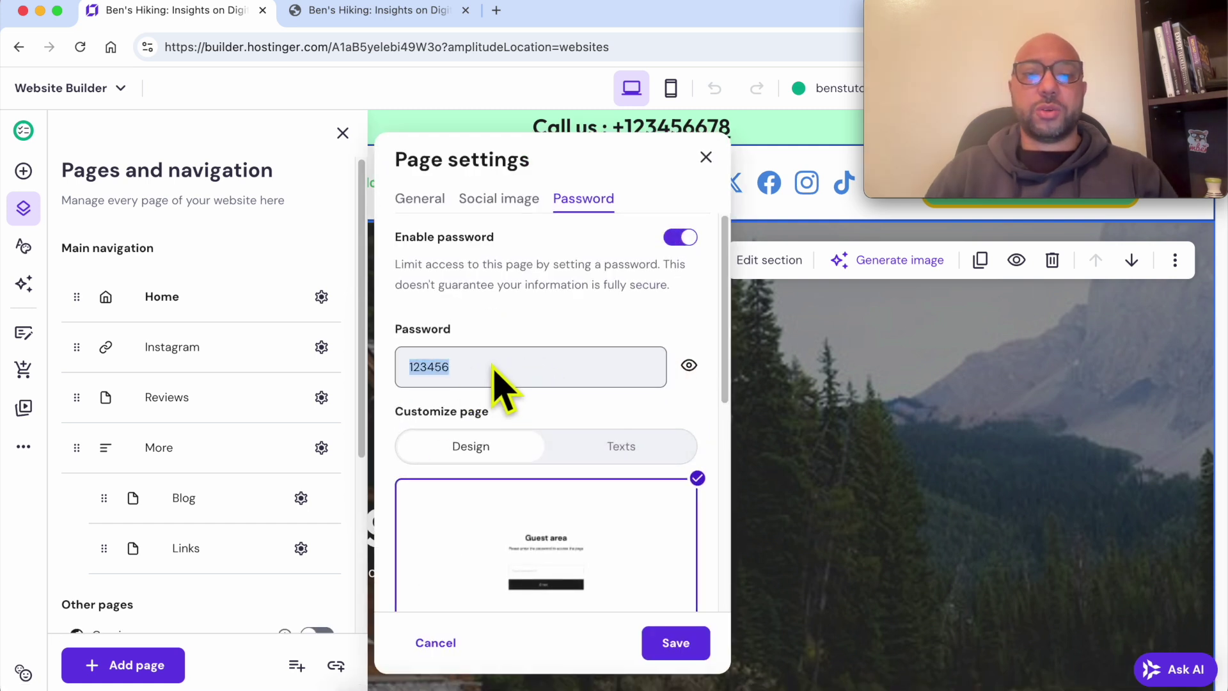
scroll(507, 447, "down", 4)
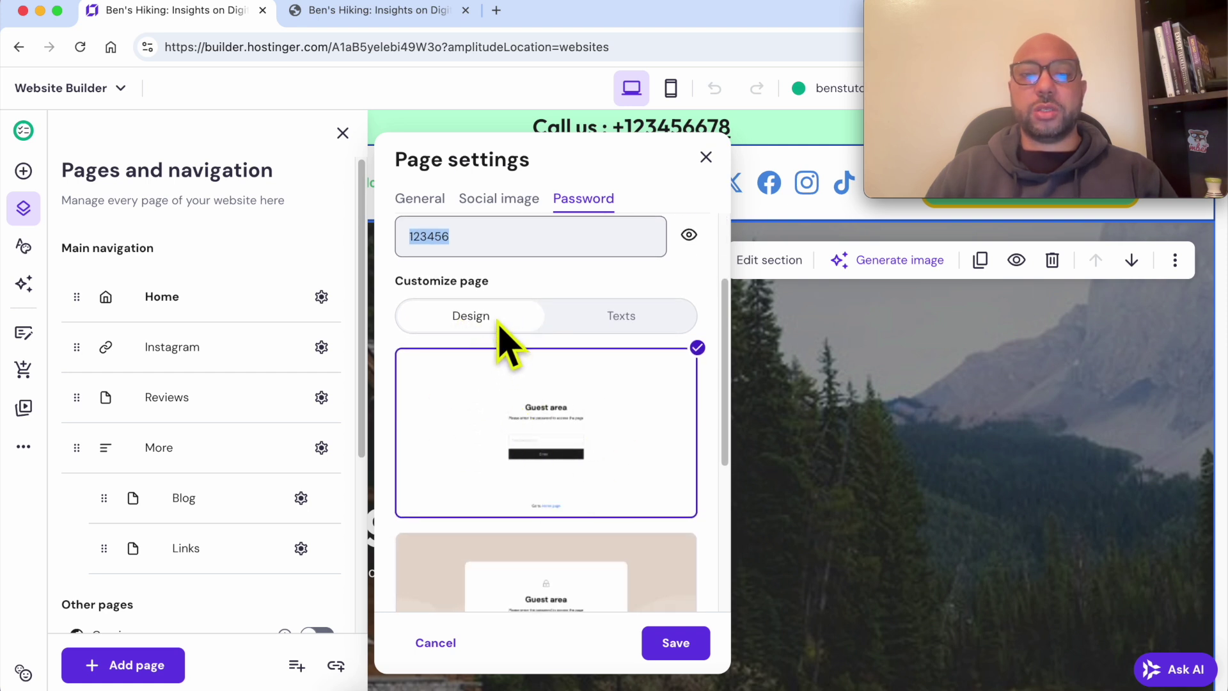
Step: Review the password screen texts: Guest area heading, subheading, placeholder, Enter button, Back to Home footer
left_click(624, 323)
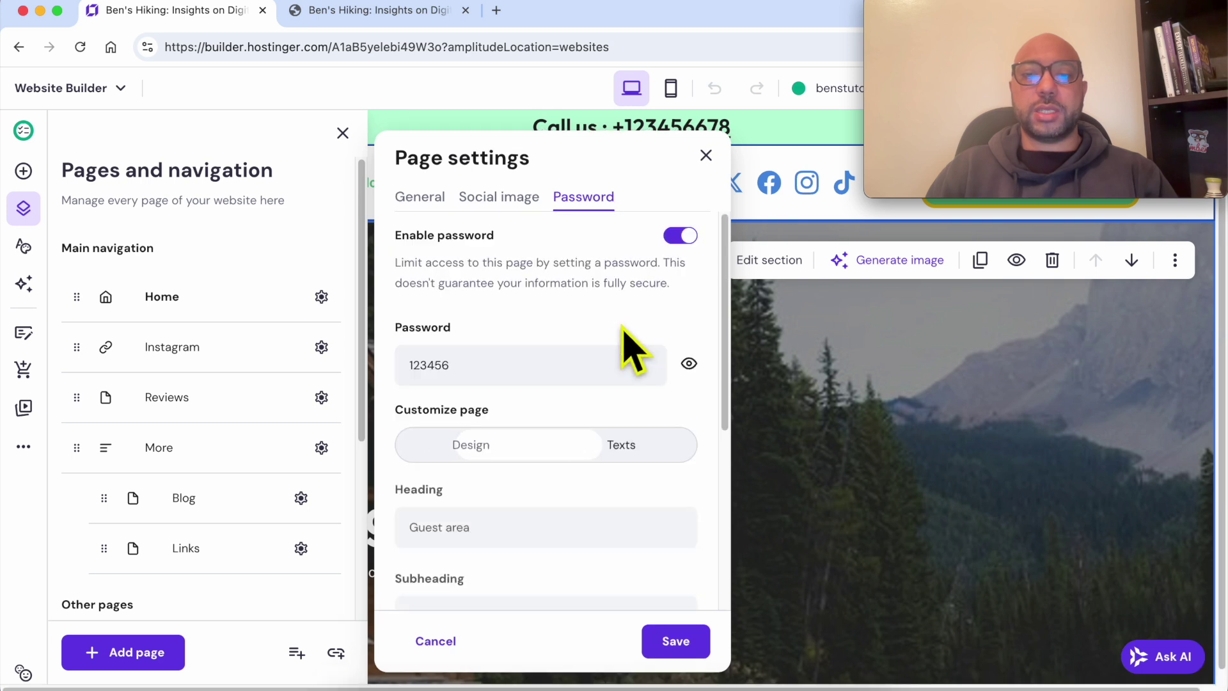
scroll(555, 480, "down", 3)
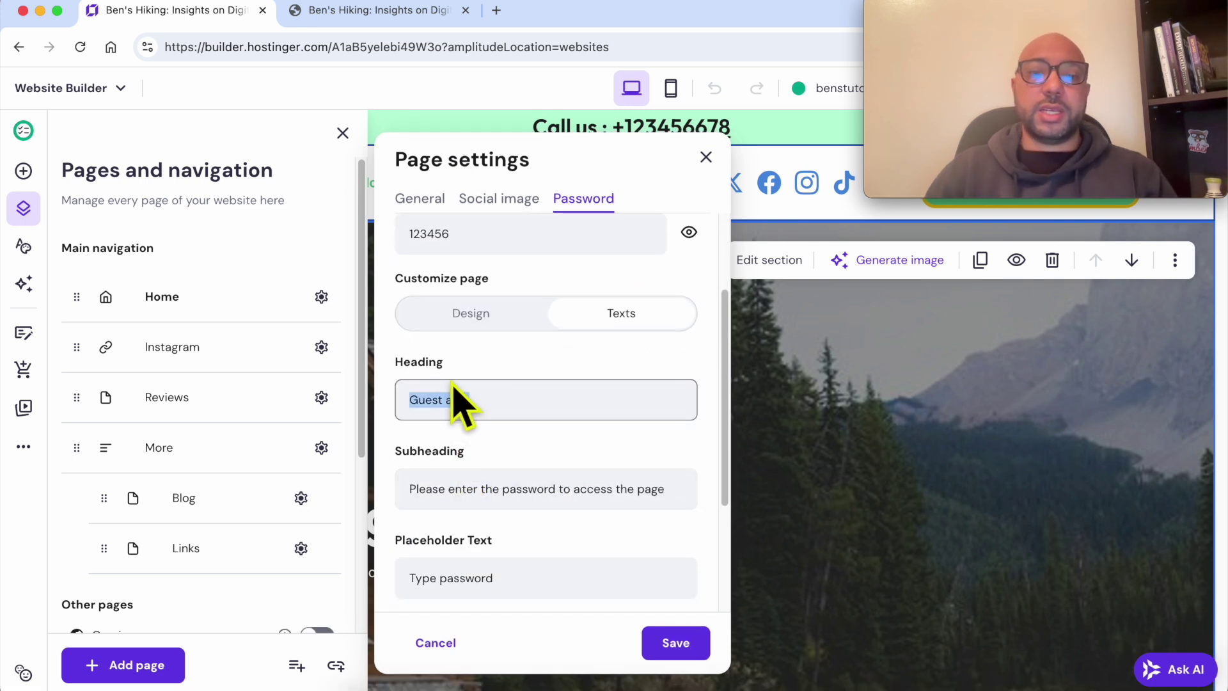
double_click(419, 362)
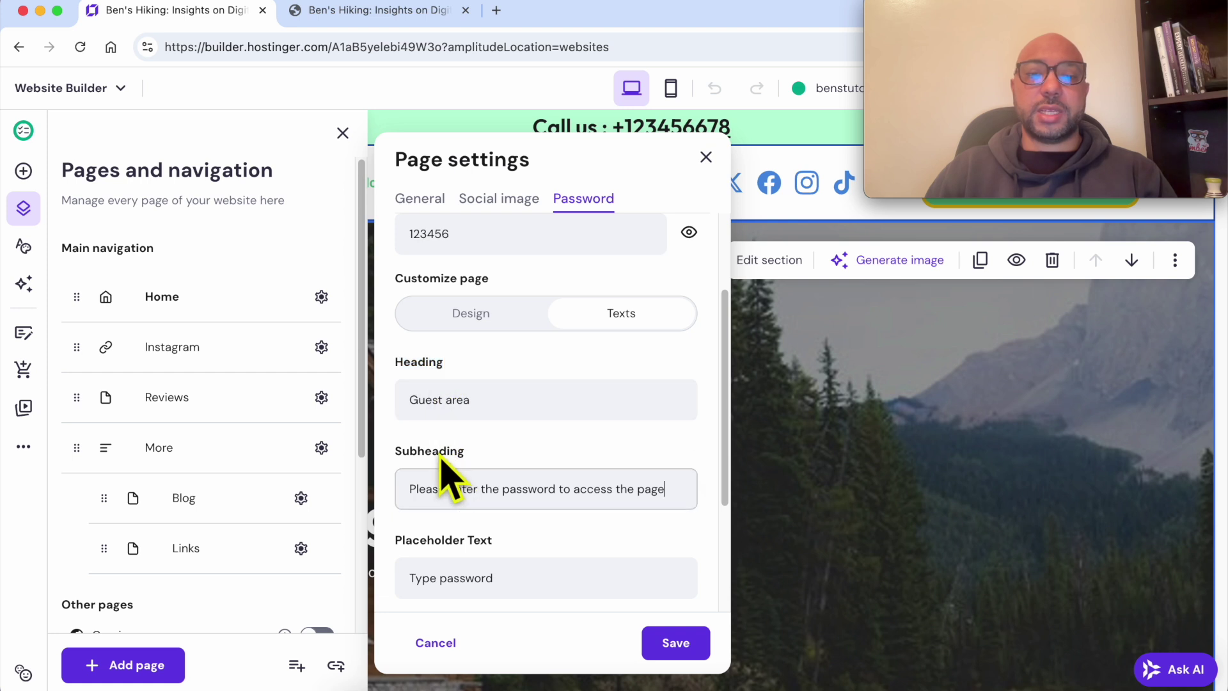
double_click(441, 452)
triple_click(455, 541)
scroll(547, 548, "down", 3)
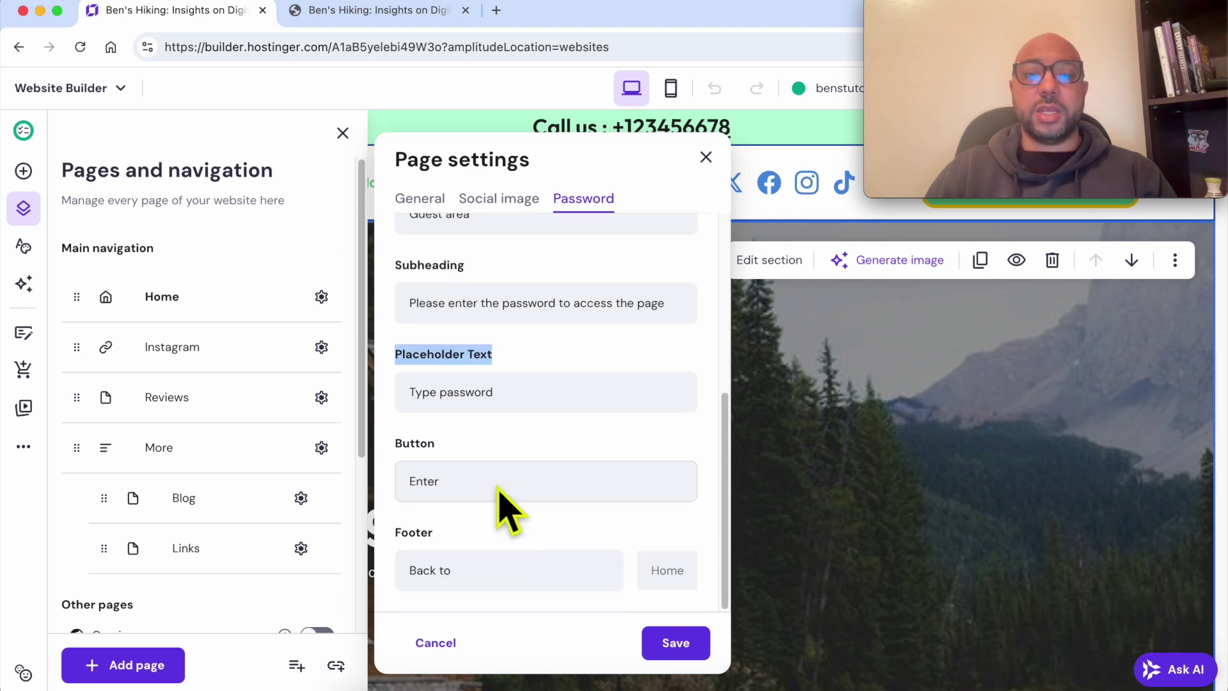
double_click(414, 443)
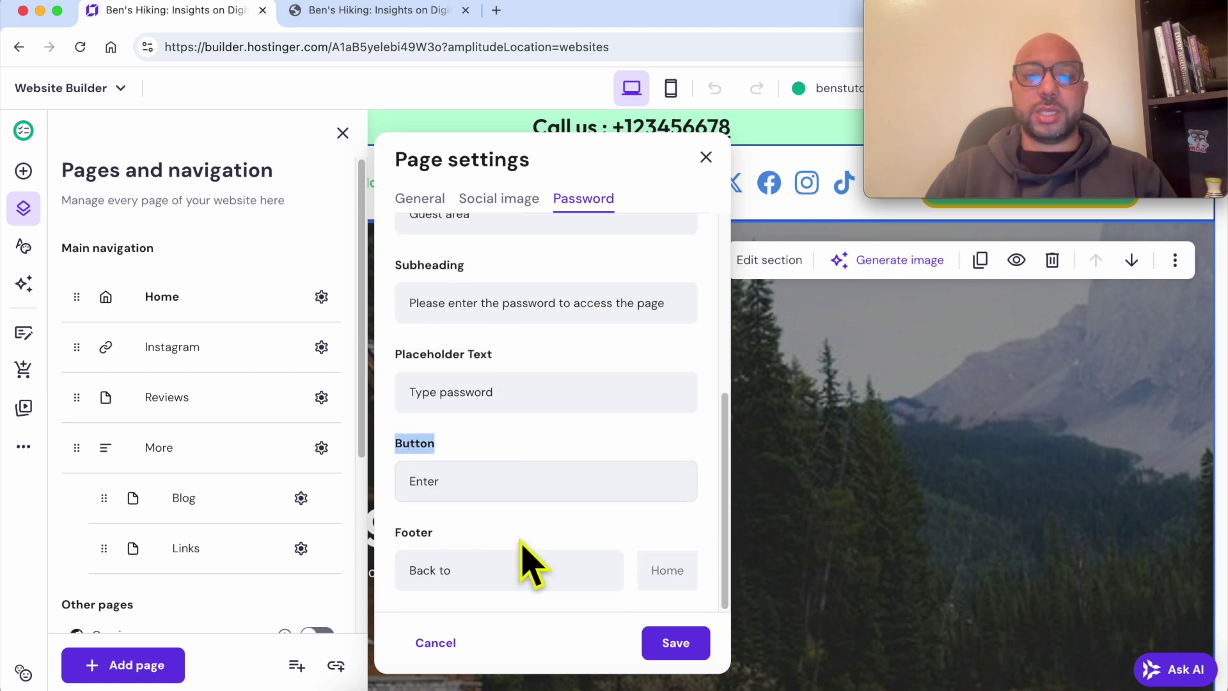
left_click(458, 575)
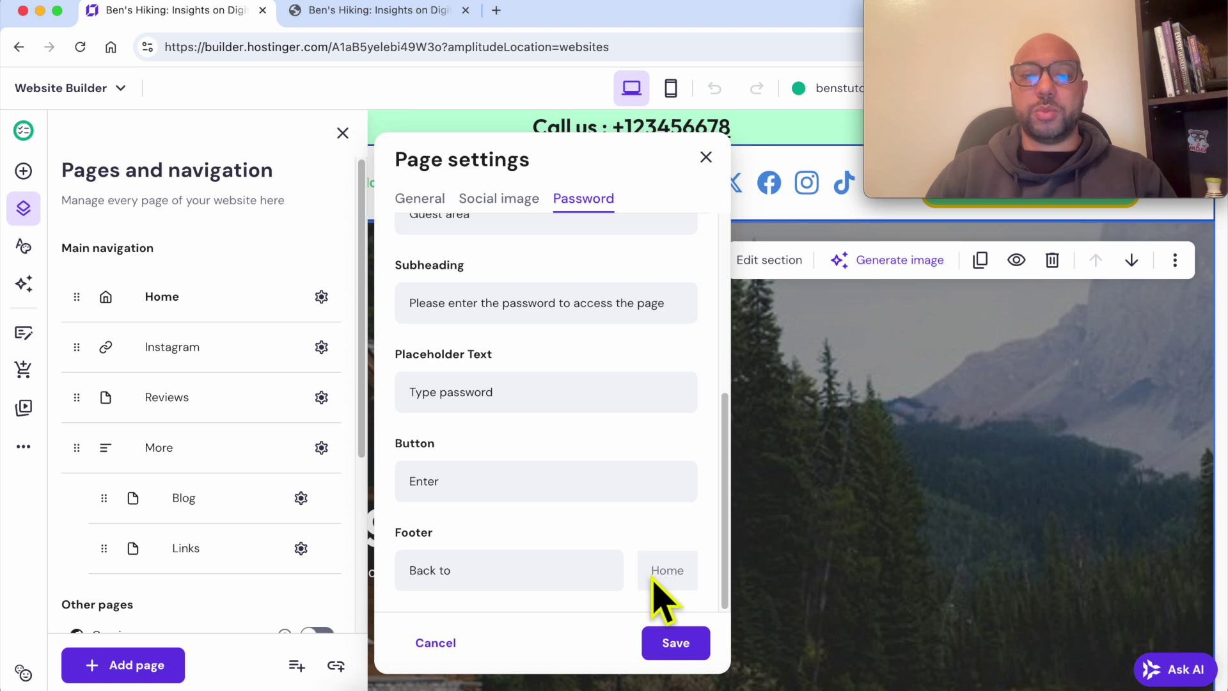
Step: Give the password screen the purple lock design and save the Reviews page settings
scroll(489, 352, "up", 5)
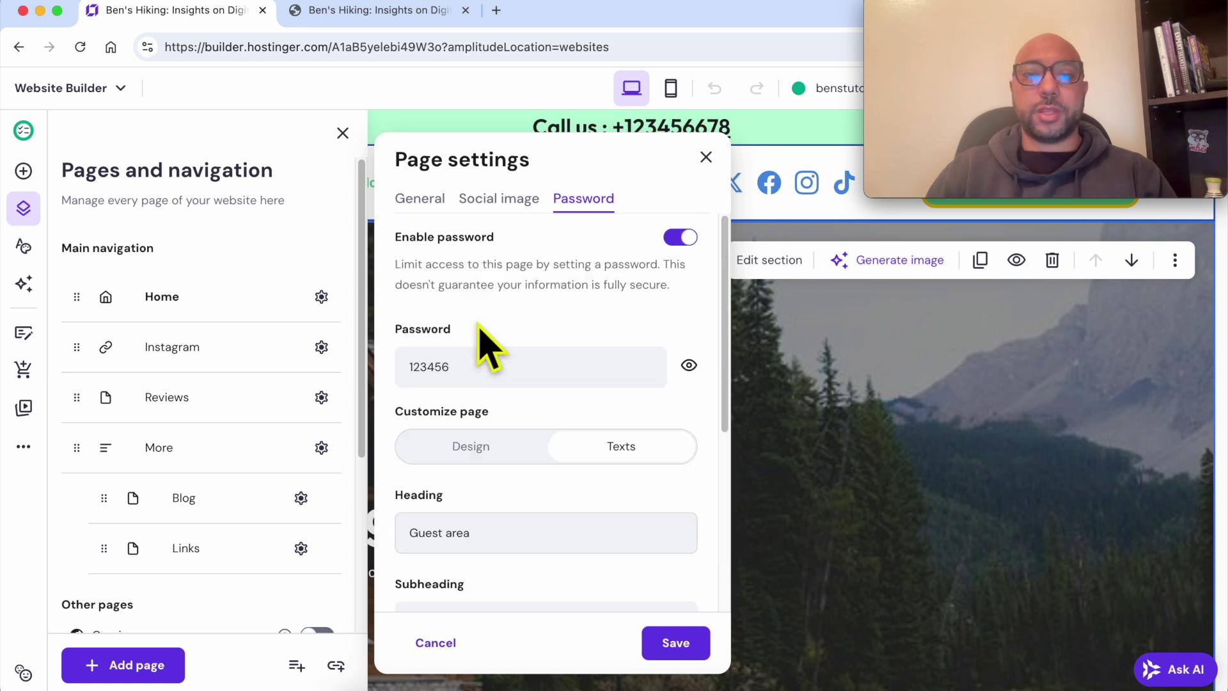
left_click(494, 451)
scroll(528, 470, "down", 1)
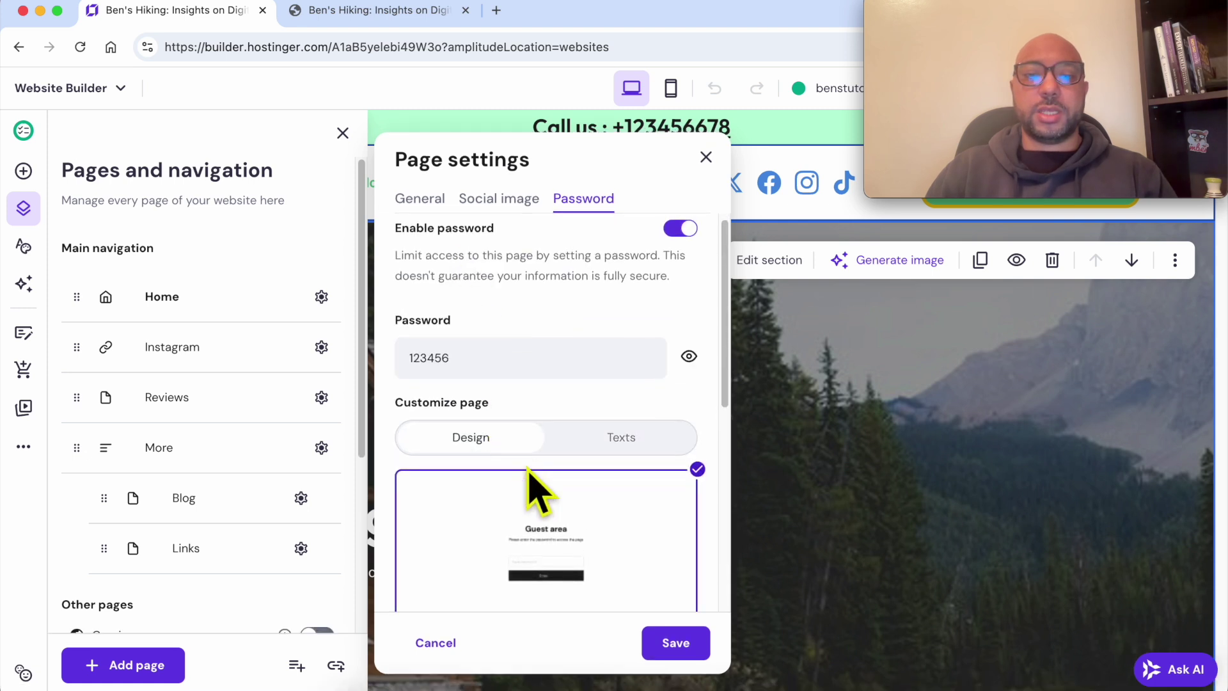
scroll(531, 489, "down", 3)
left_click(548, 466)
scroll(575, 499, "down", 2)
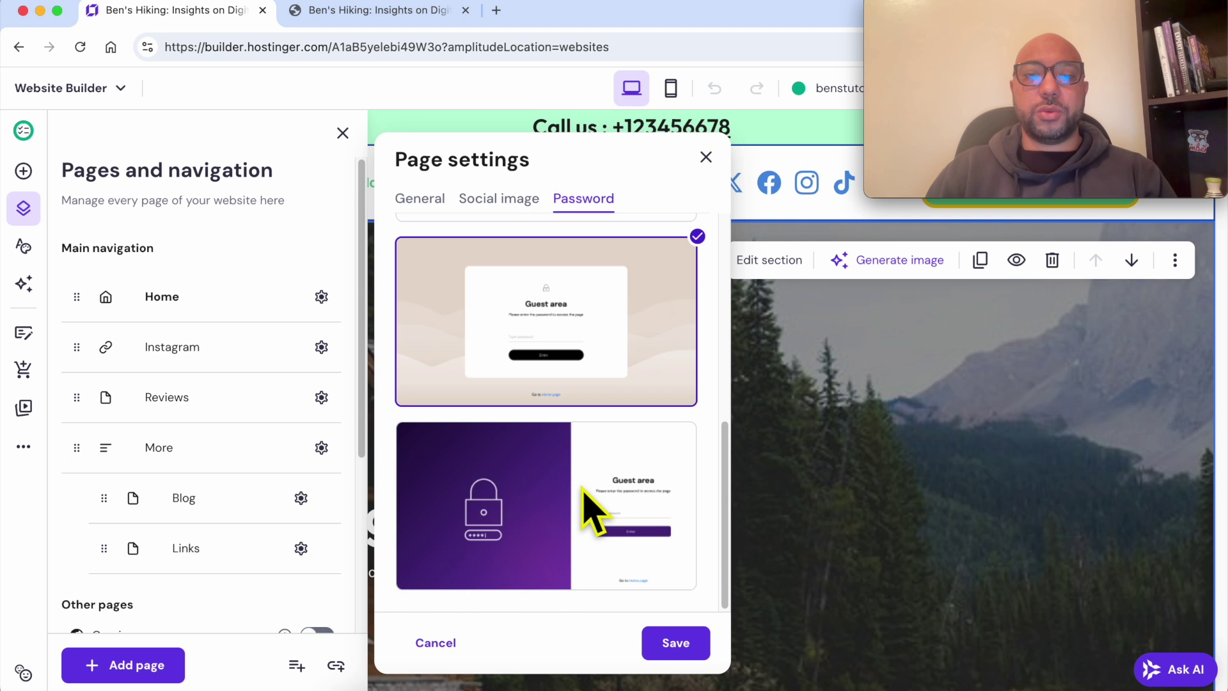
left_click(549, 491)
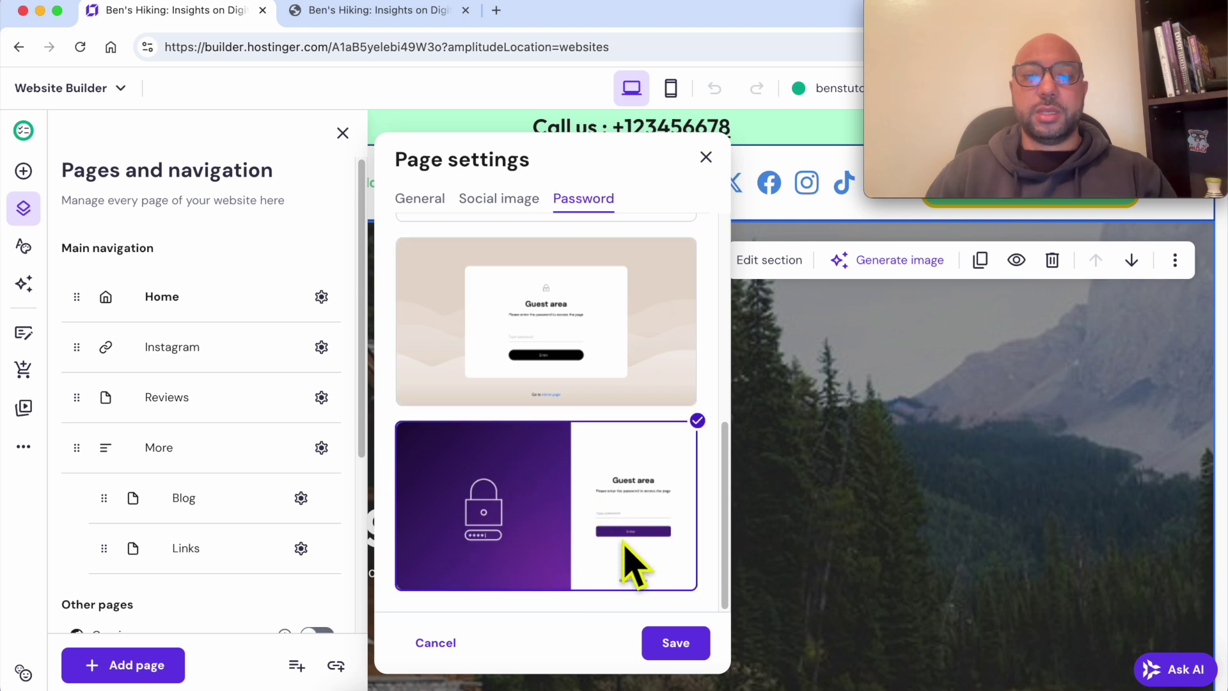
left_click(675, 643)
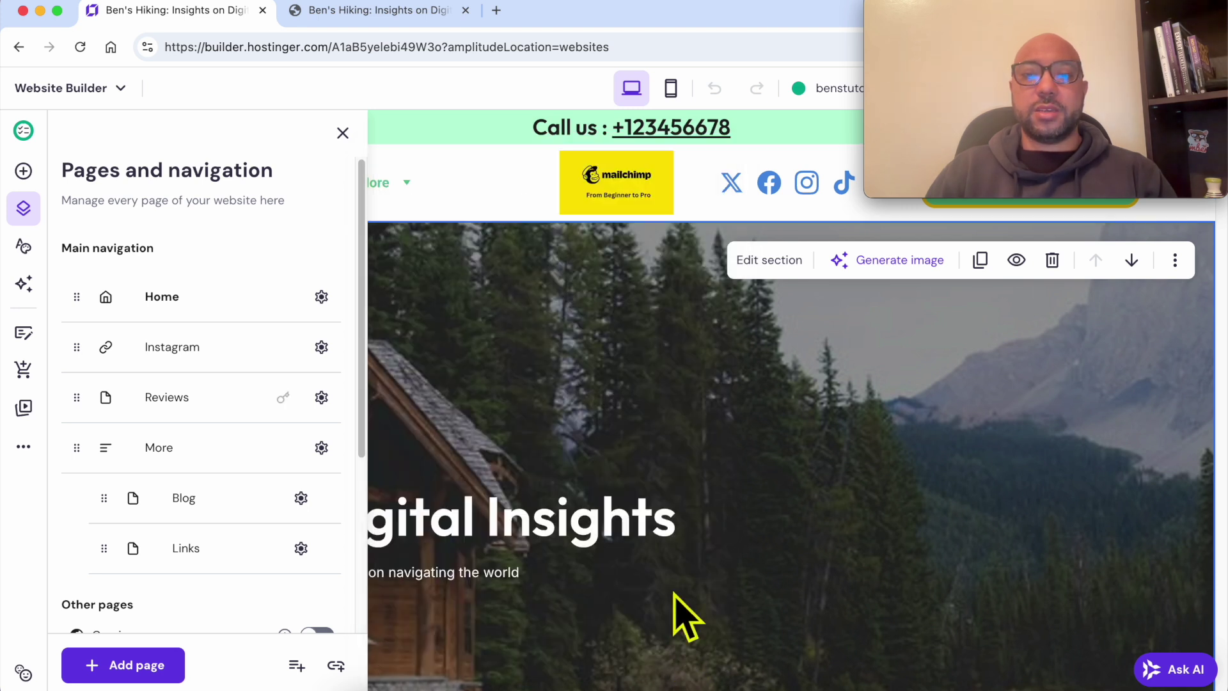
Step: Dismiss Chrome's password prompts, publish the website update, and open the live site
mouse_move(965, 131)
left_click_drag(1014, 16, 1014, 383)
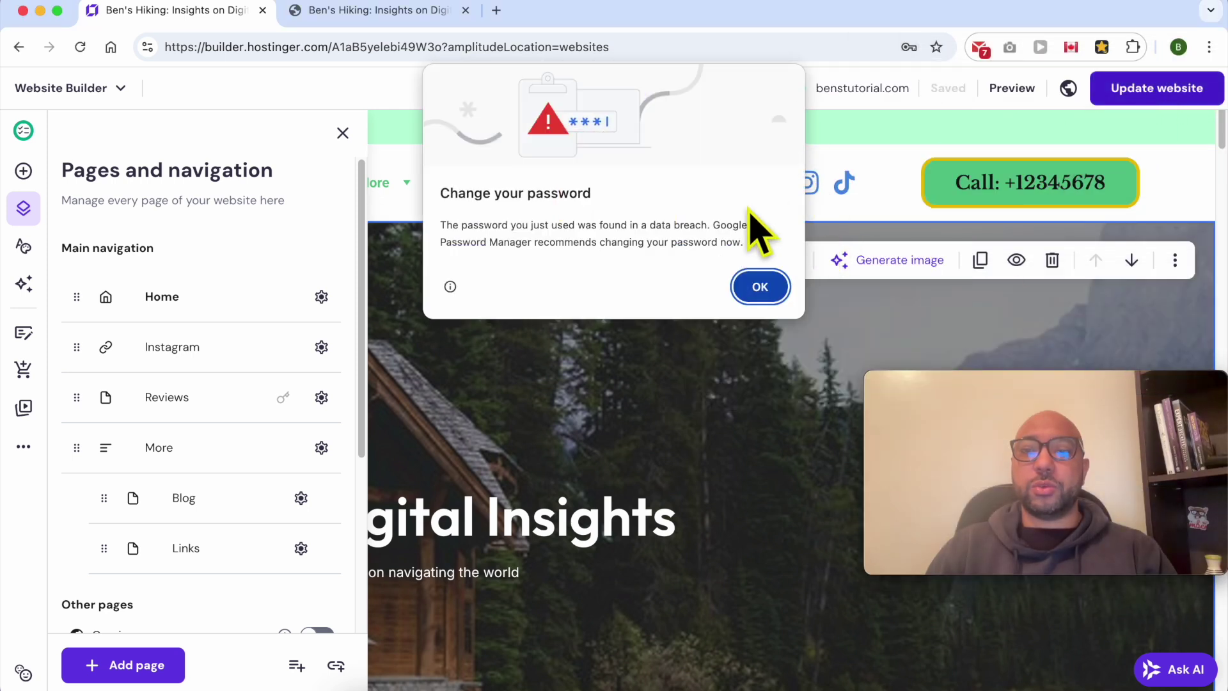
left_click(760, 286)
left_click(1137, 94)
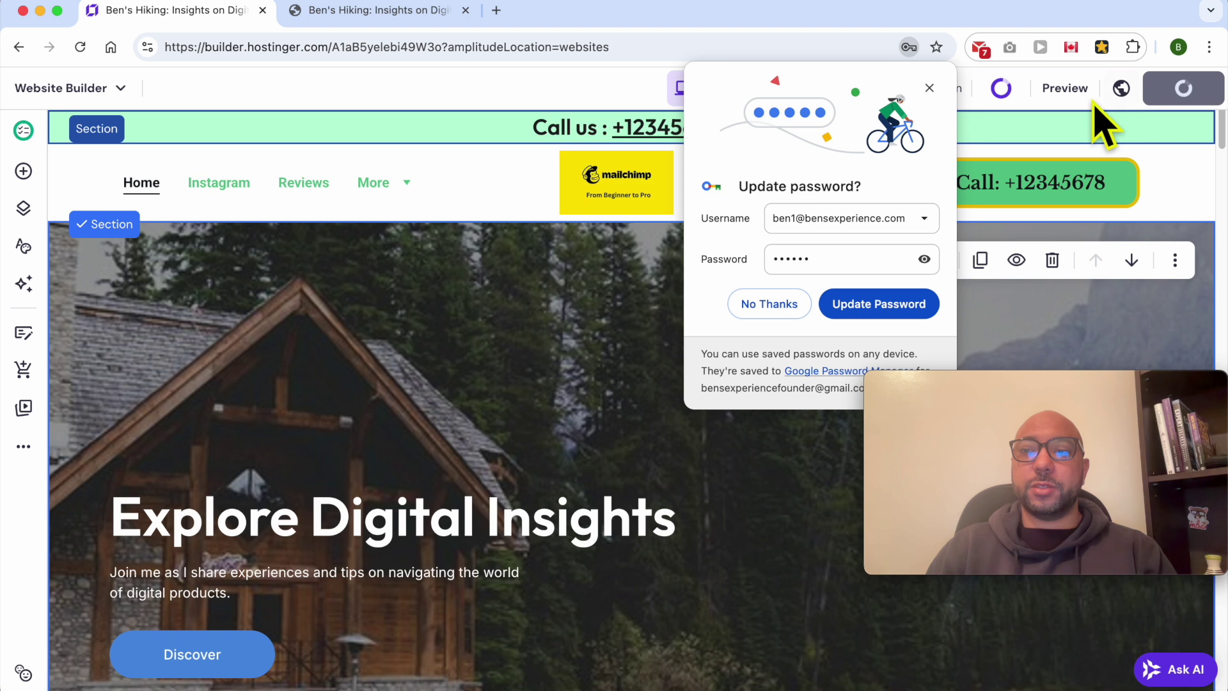
left_click(931, 88)
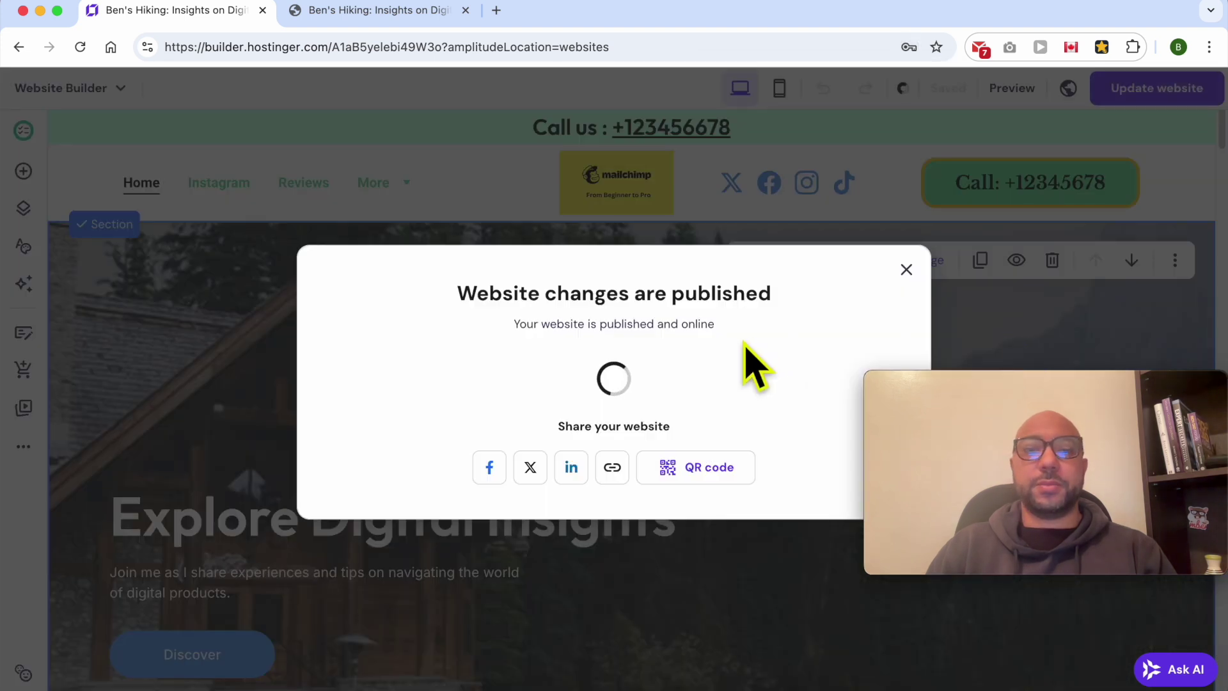
left_click(833, 379)
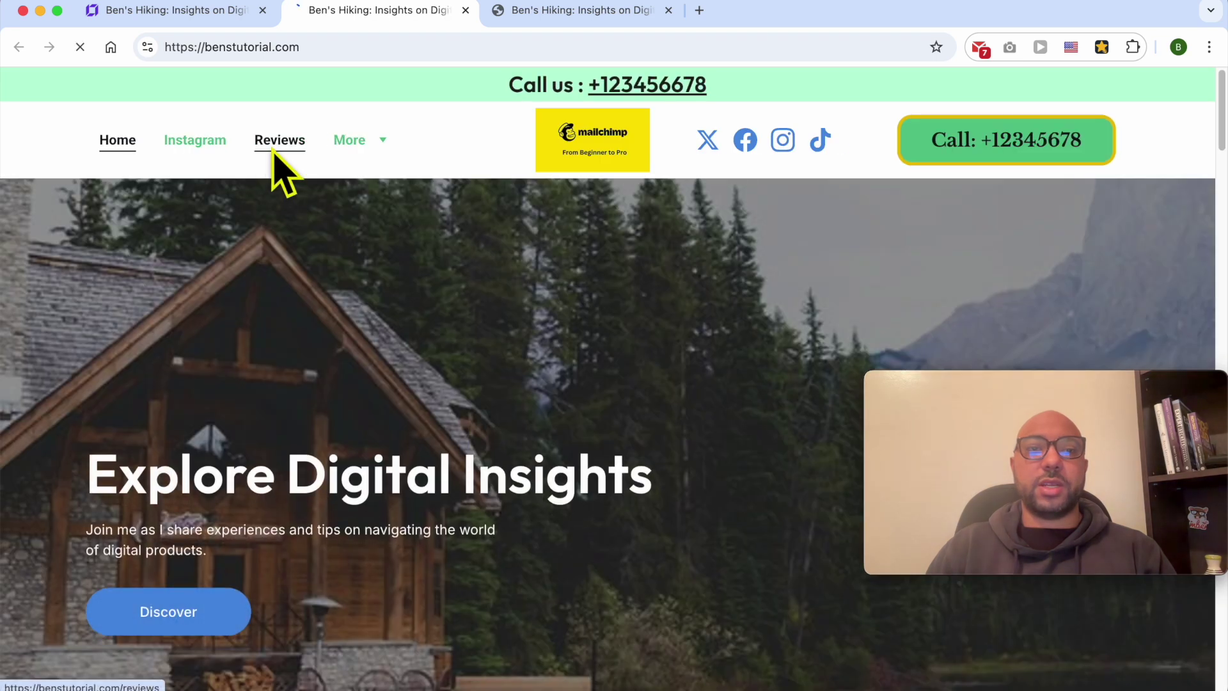
Step: Open the live Reviews page, confirm the purple Guest area screen, and select the password field
left_click(273, 144)
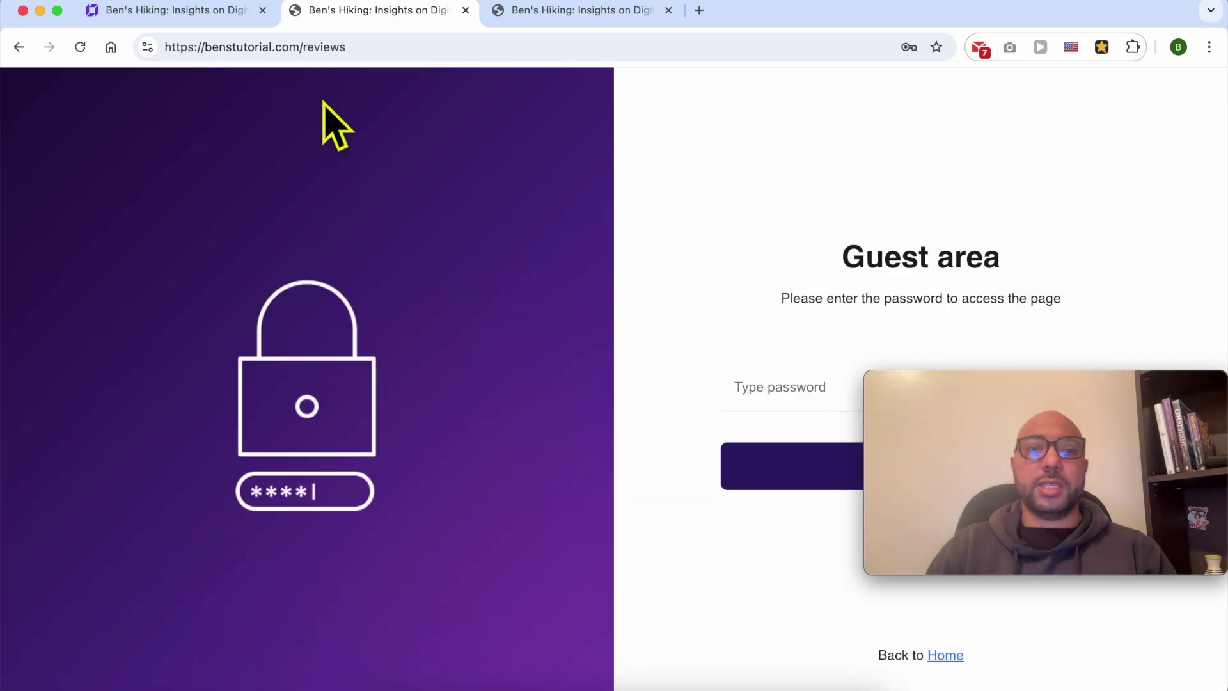
left_click_drag(933, 382, 480, 156)
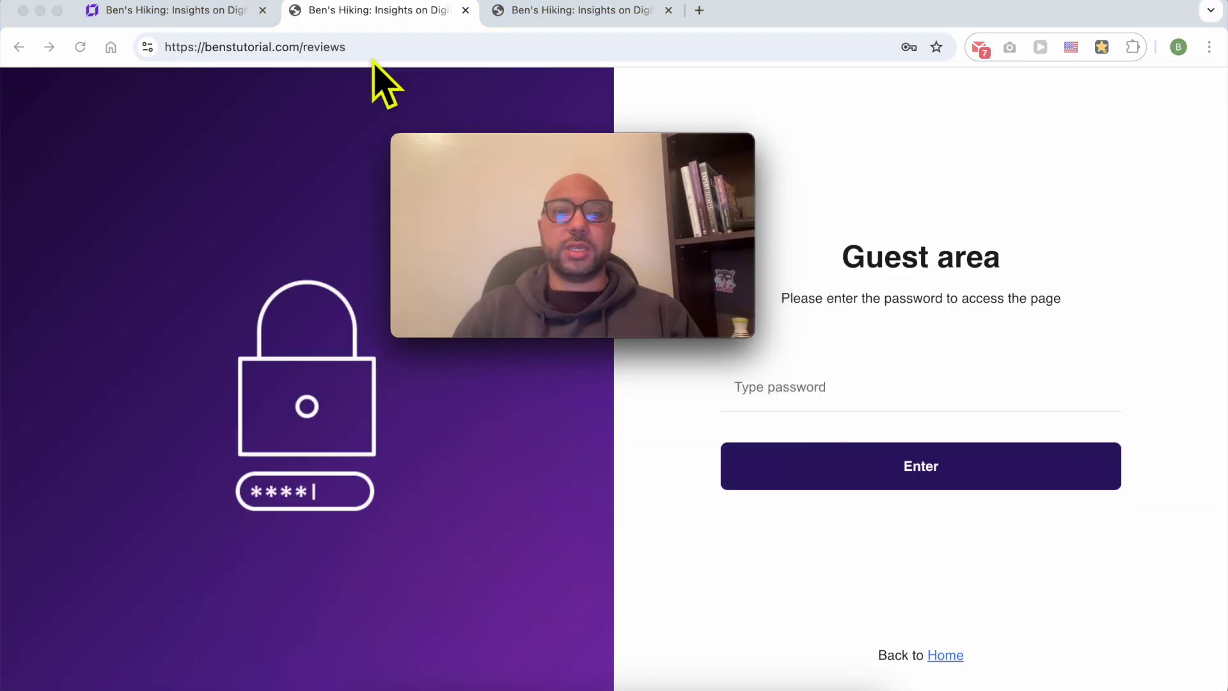
left_click(219, 51)
left_click_drag(506, 147, 115, 495)
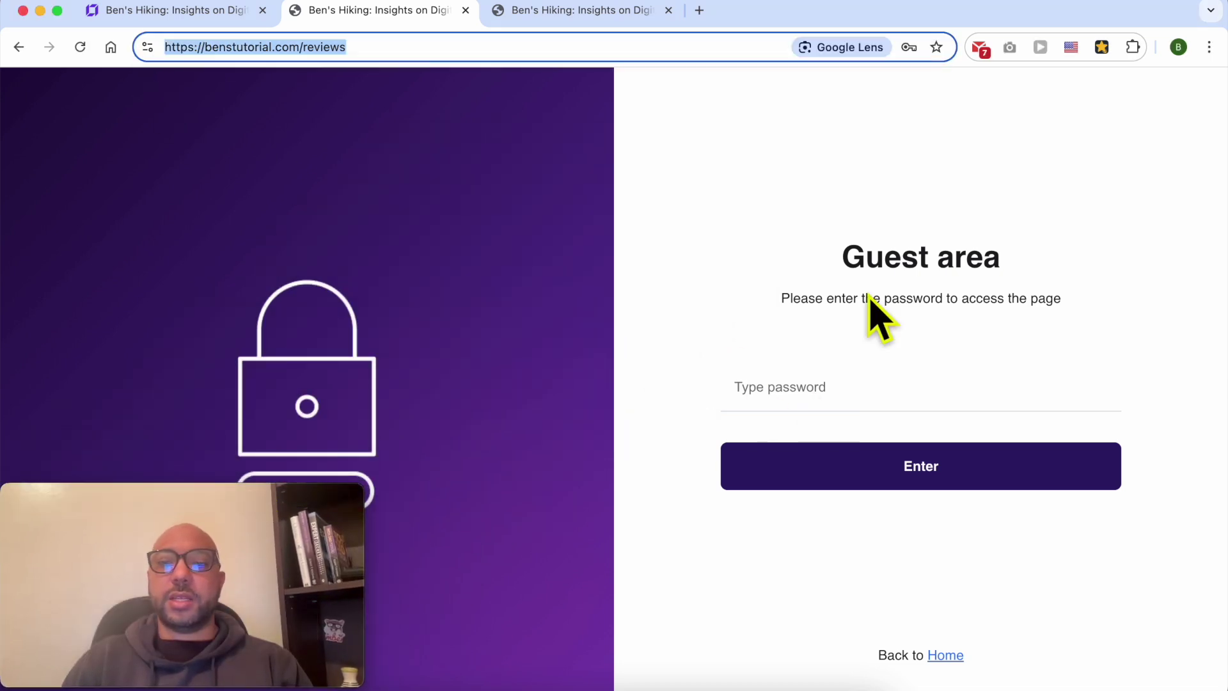
left_click_drag(840, 257, 1044, 268)
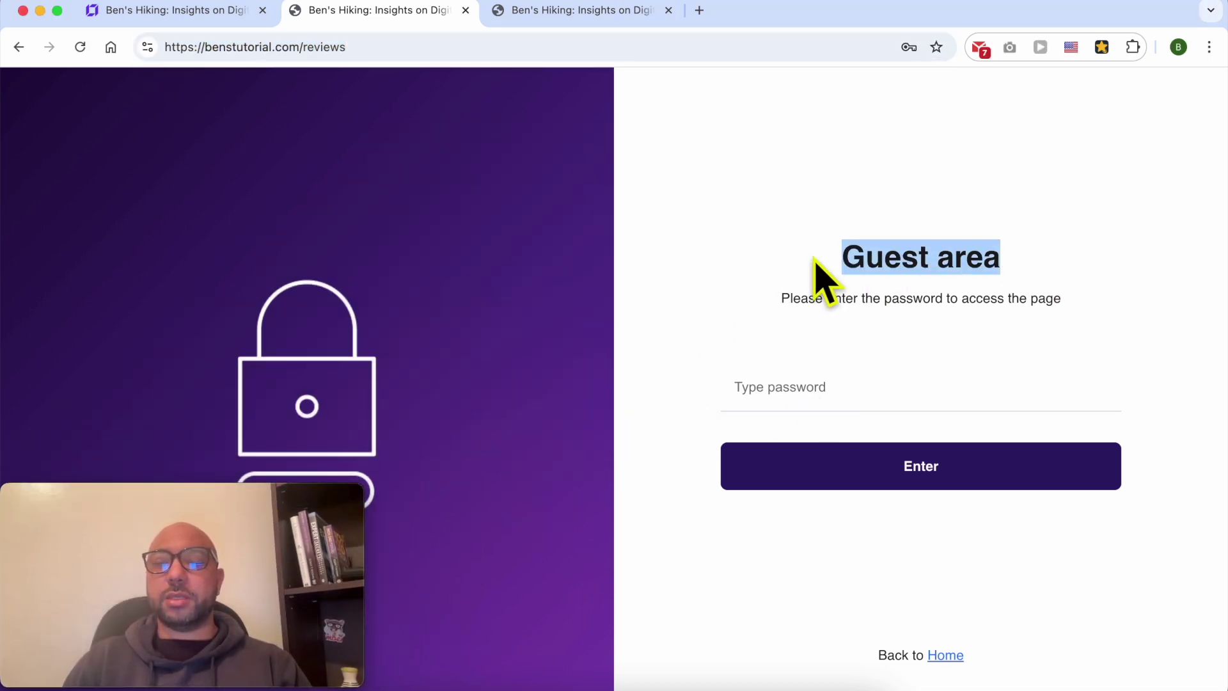
left_click_drag(850, 257, 947, 296)
triple_click(946, 297)
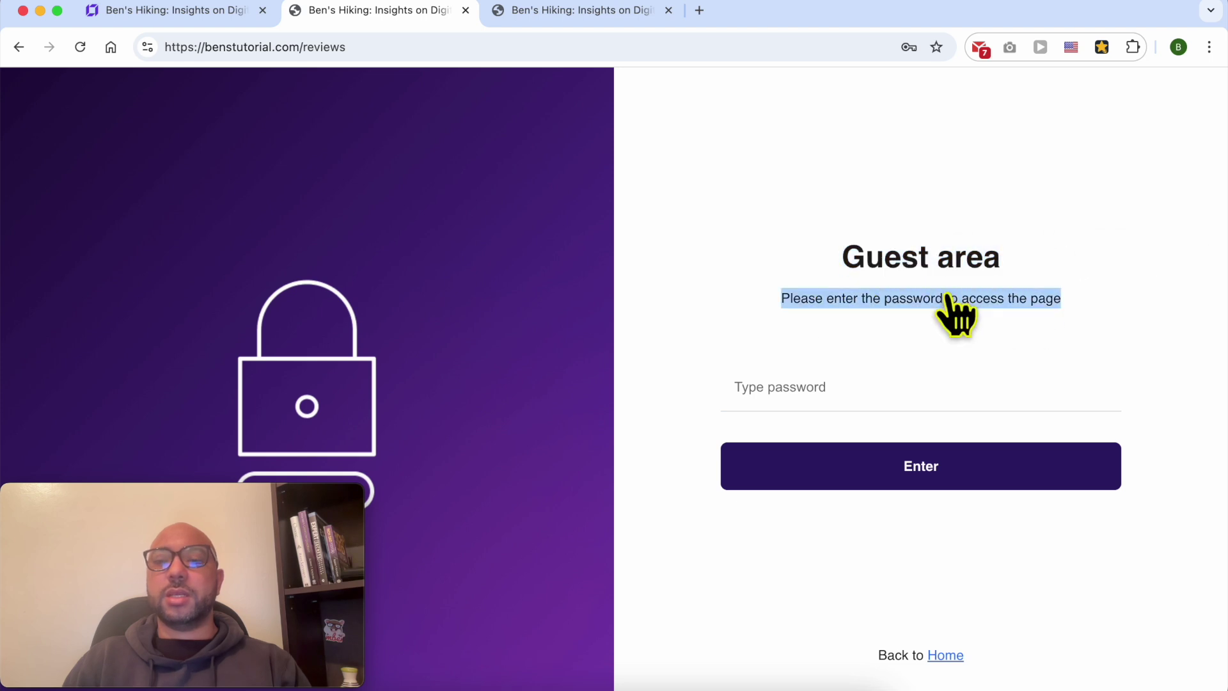
left_click(818, 399)
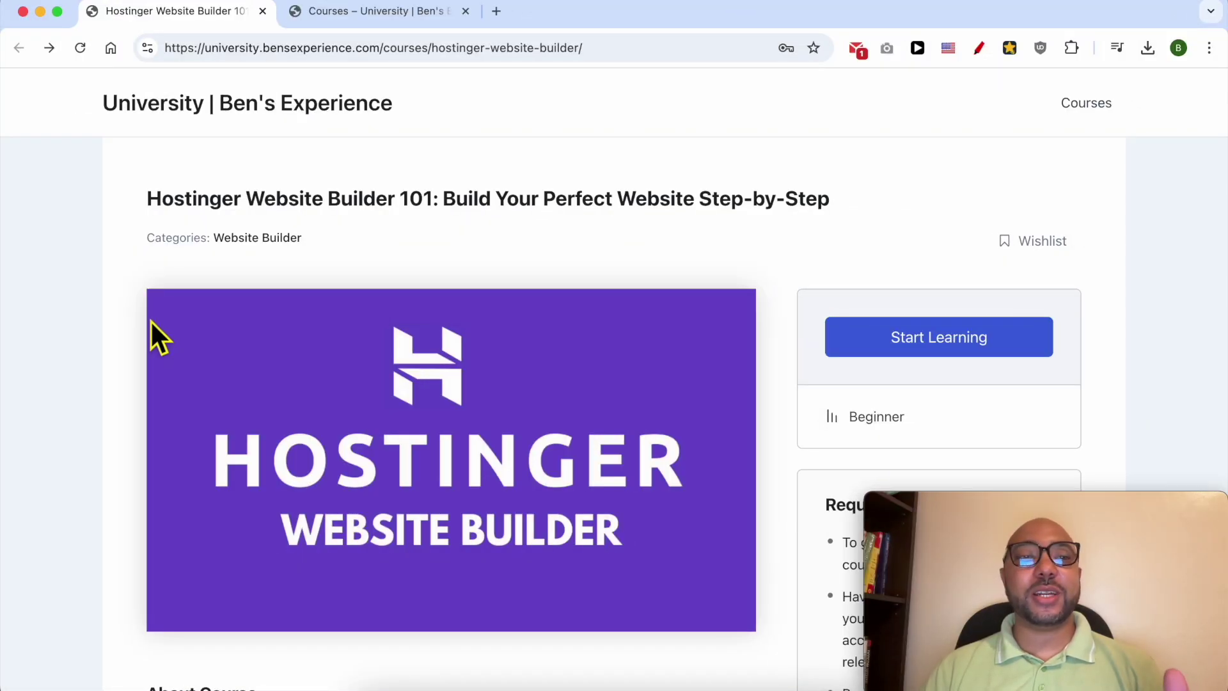
Step: Expand the Website Setup and Design and Content Creation and Management lesson sections
left_click_drag(146, 200, 407, 216)
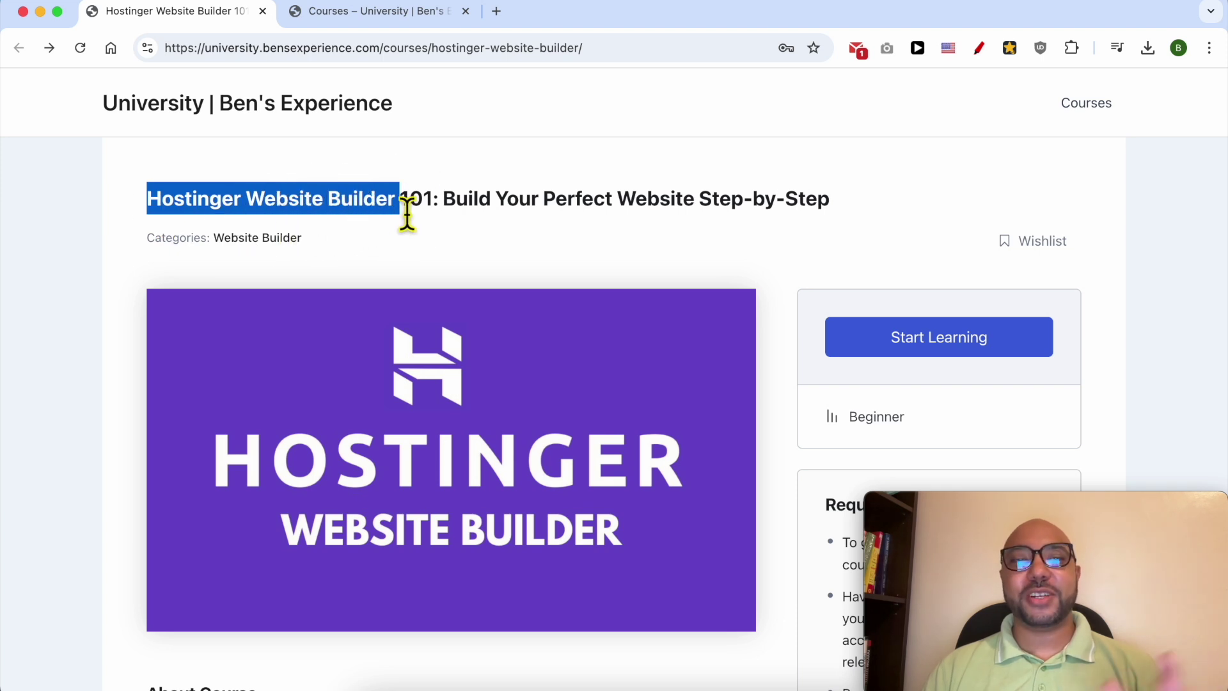
scroll(396, 231, "down", 3)
scroll(397, 234, "down", 10)
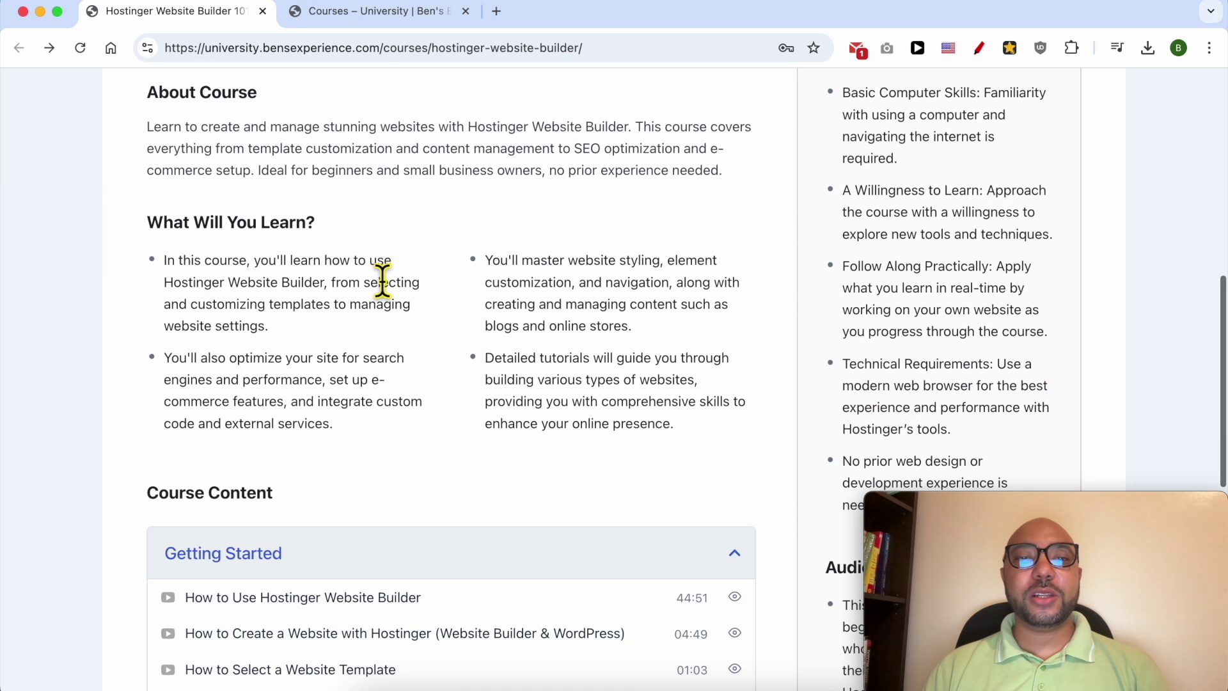
scroll(213, 369, "down", 3)
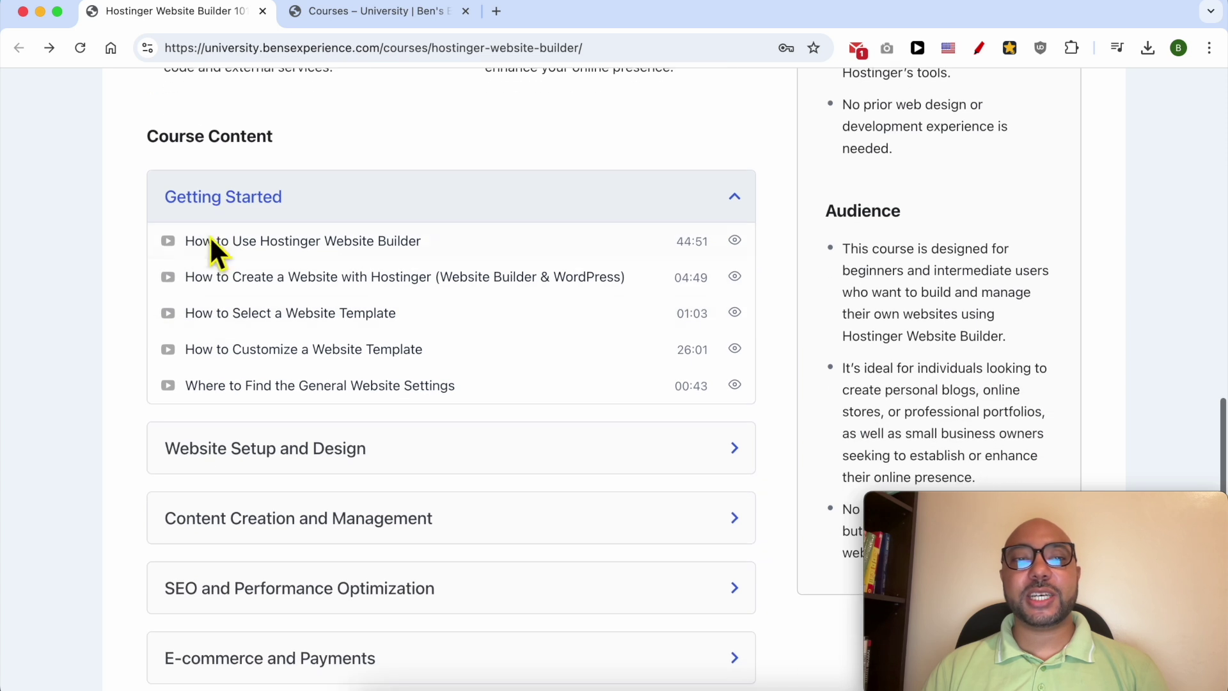
scroll(241, 392, "down", 3)
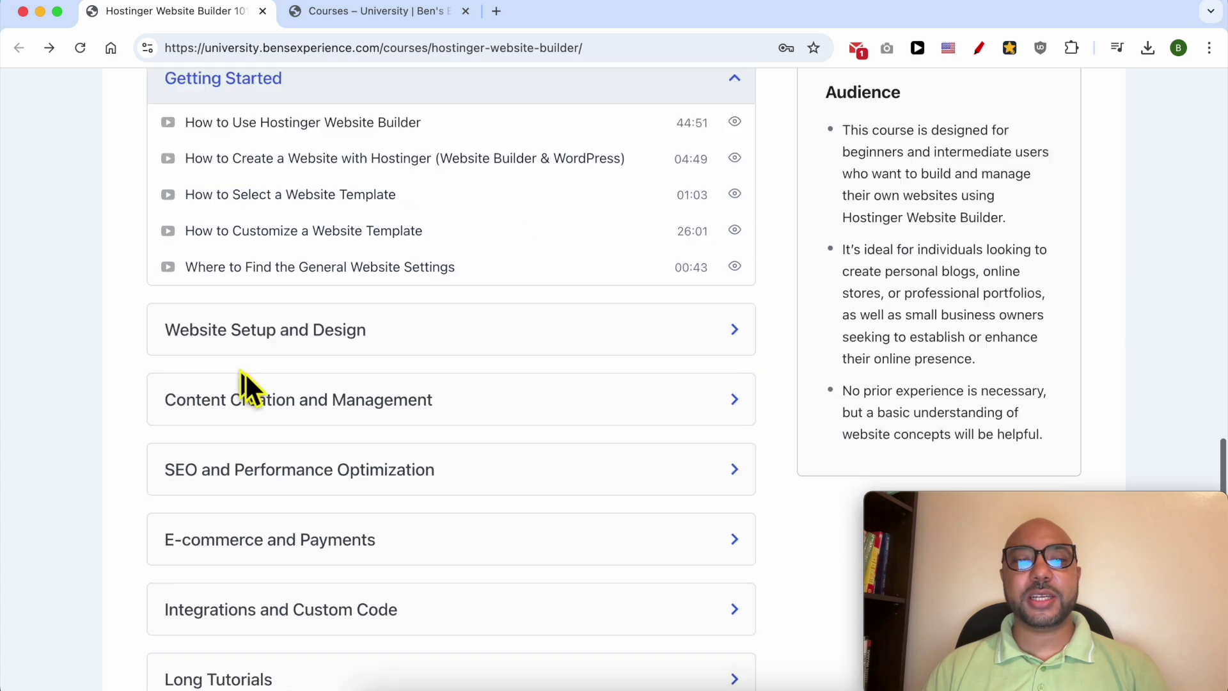
left_click(262, 281)
scroll(263, 313, "down", 3)
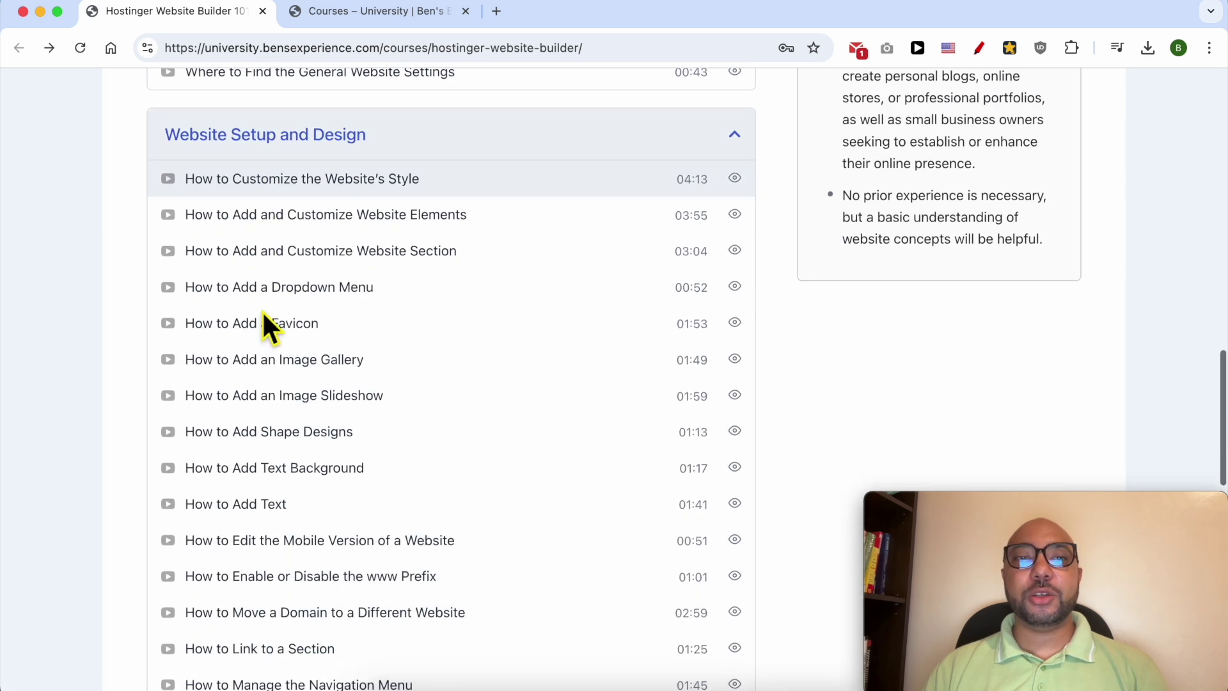
scroll(263, 313, "down", 3)
scroll(262, 311, "down", 12)
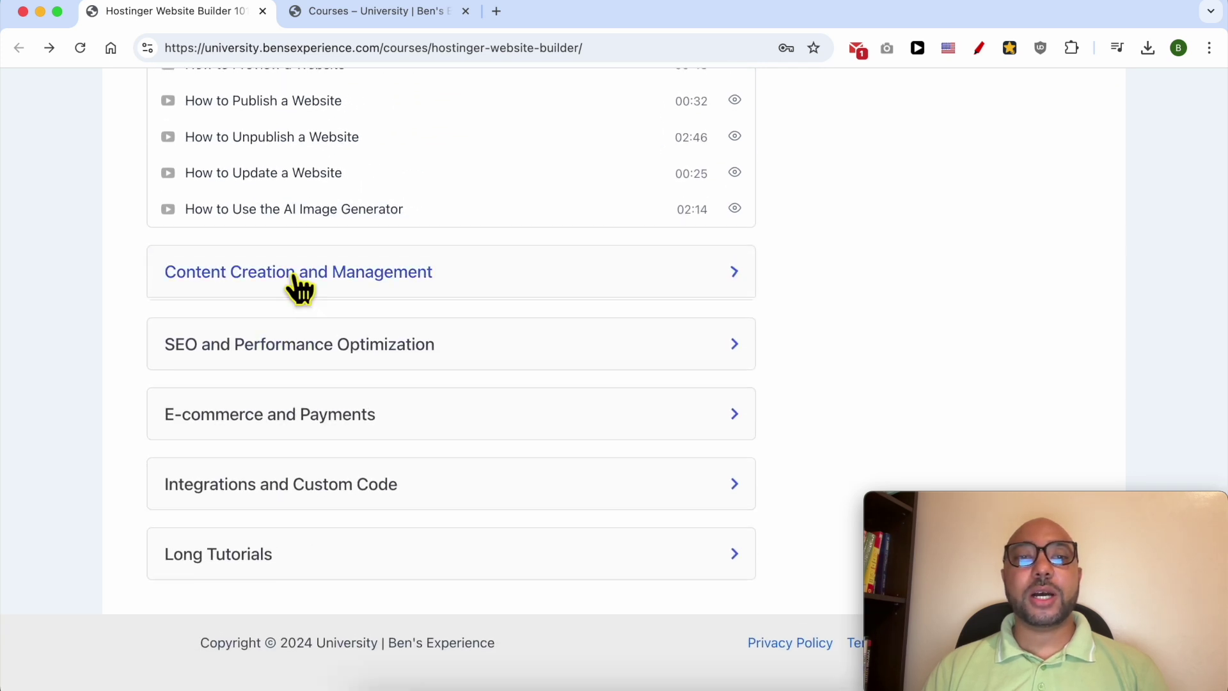
left_click(296, 284)
scroll(296, 284, "down", 3)
scroll(294, 281, "down", 8)
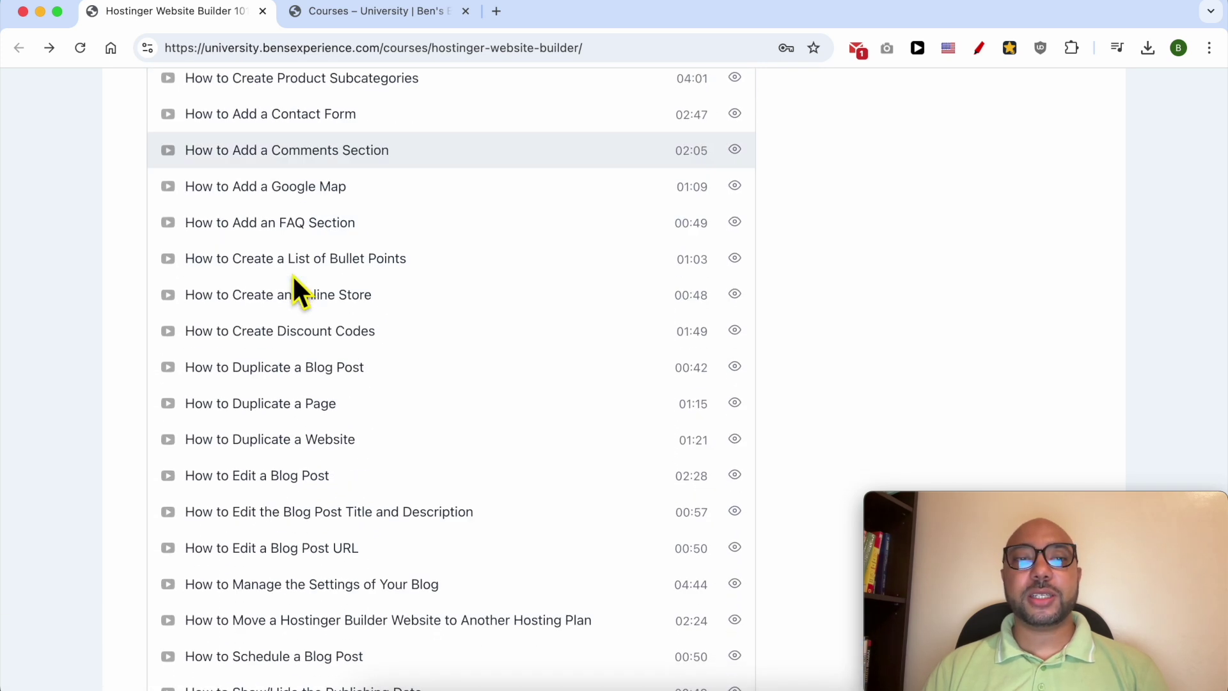
Step: Expand the SEO, E-commerce, Integrations and Custom Code, and Long Tutorials lesson sections
left_click(296, 348)
scroll(298, 353, "down", 3)
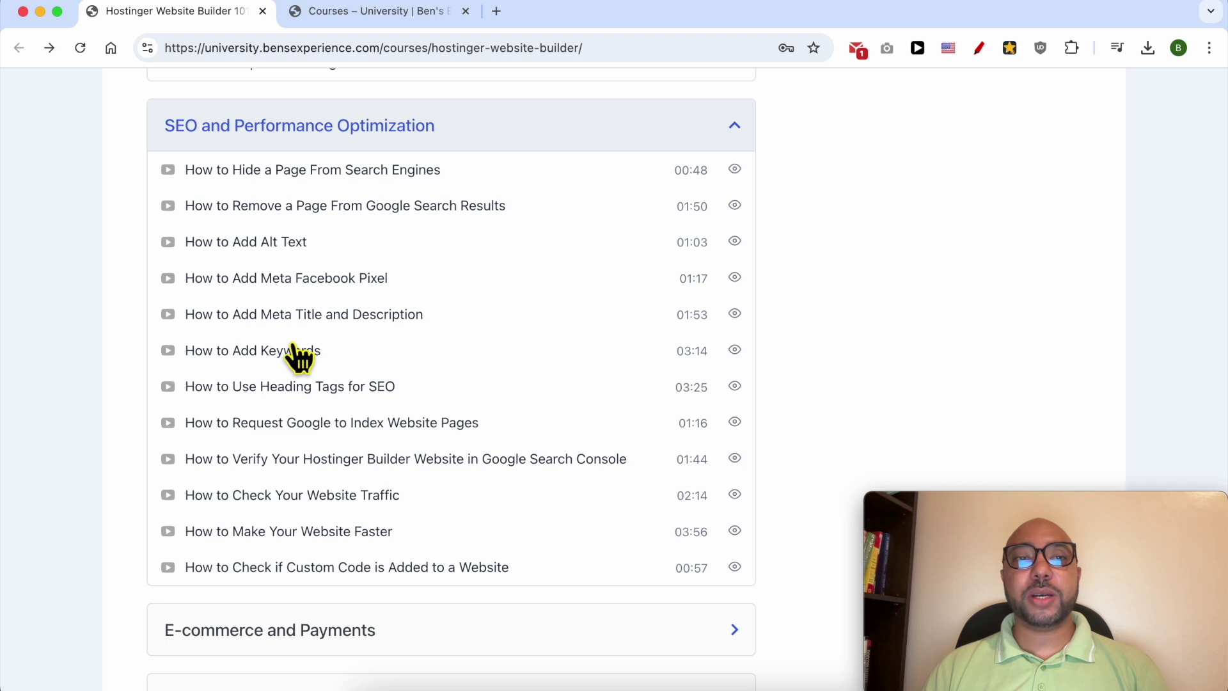
scroll(296, 357, "down", 3)
left_click(287, 452)
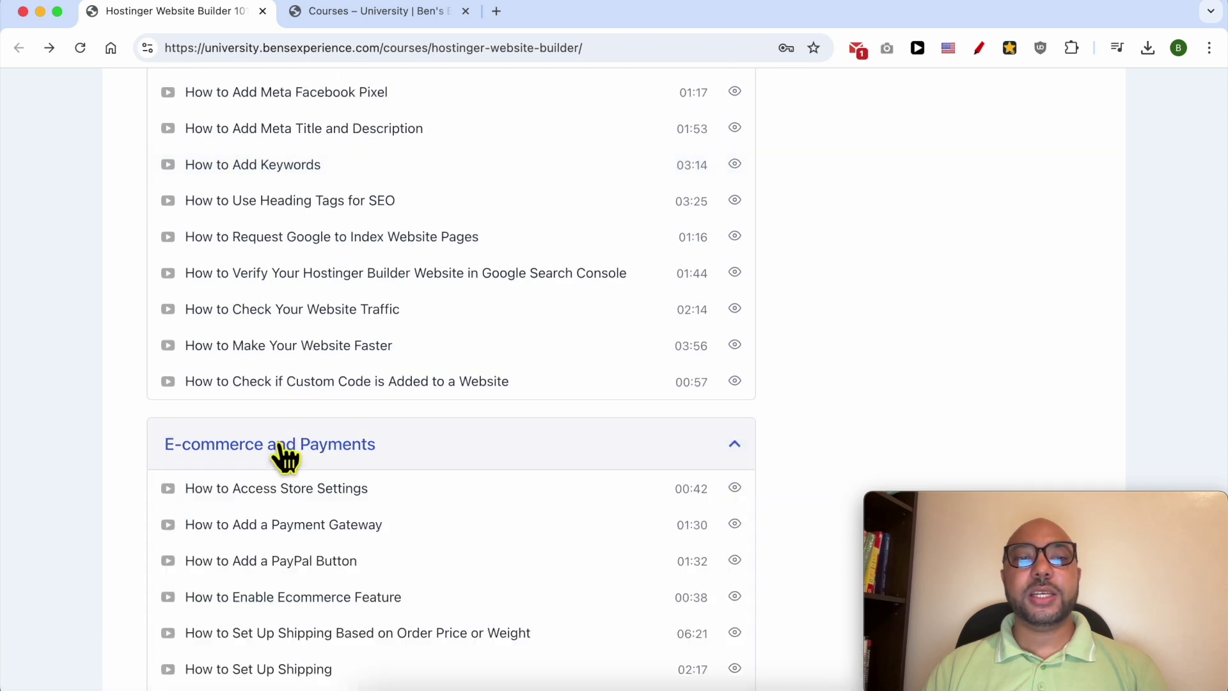
scroll(337, 439, "down", 6)
scroll(337, 413, "down", 4)
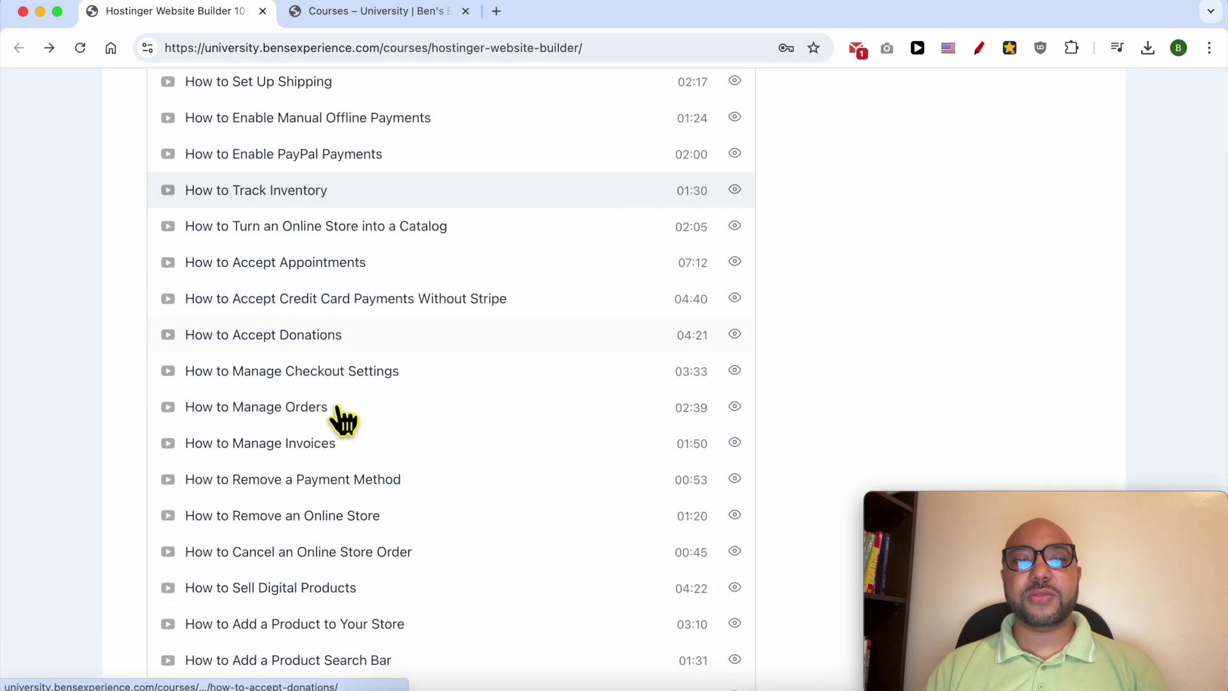
scroll(339, 411, "down", 4)
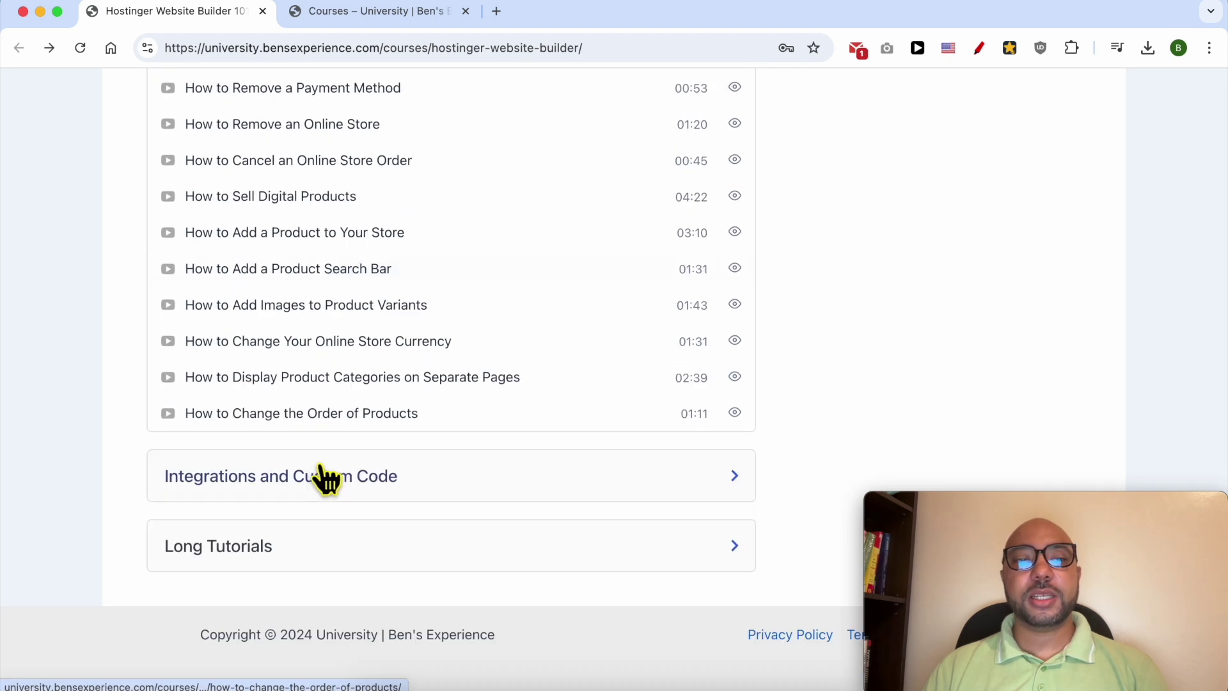
left_click(323, 476)
scroll(327, 463, "down", 5)
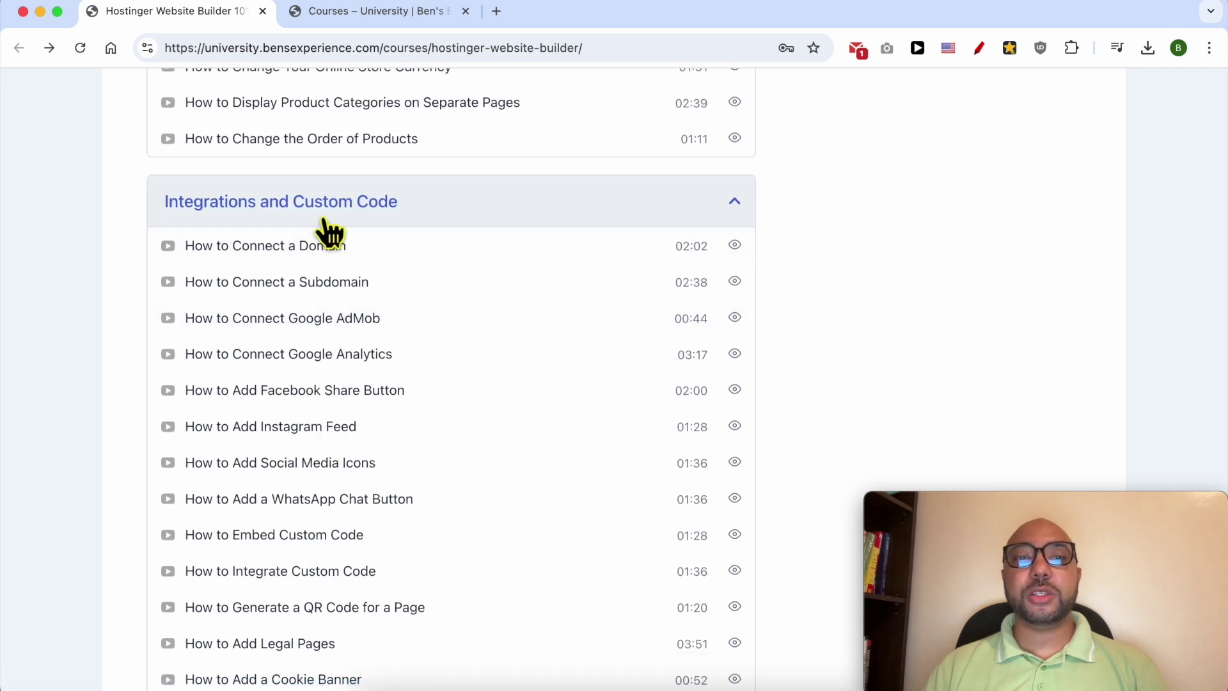
scroll(326, 230, "down", 3)
scroll(326, 230, "down", 2)
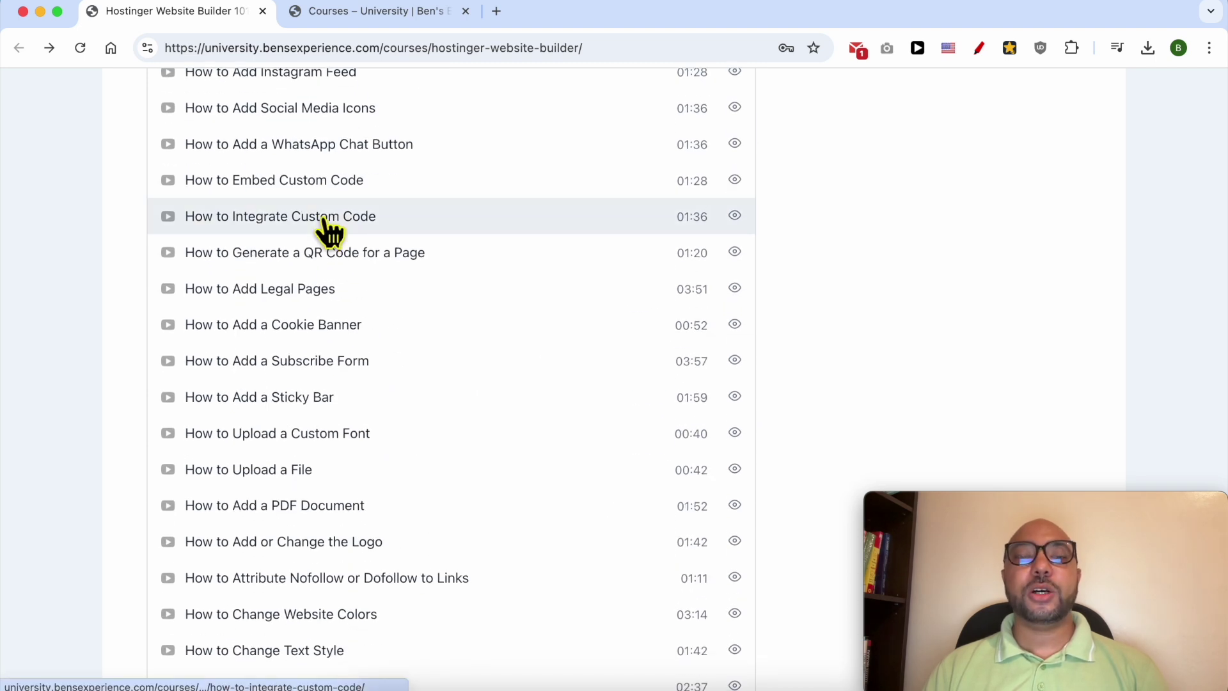
scroll(330, 230, "down", 6)
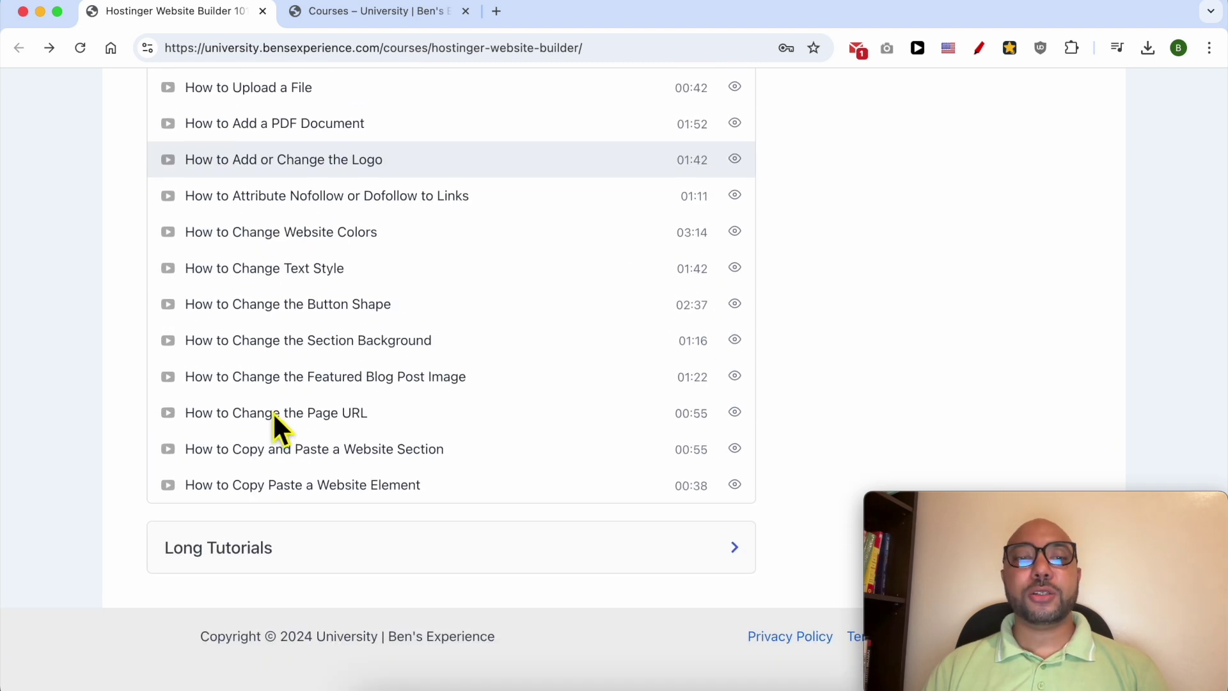
left_click(260, 551)
scroll(315, 460, "down", 4)
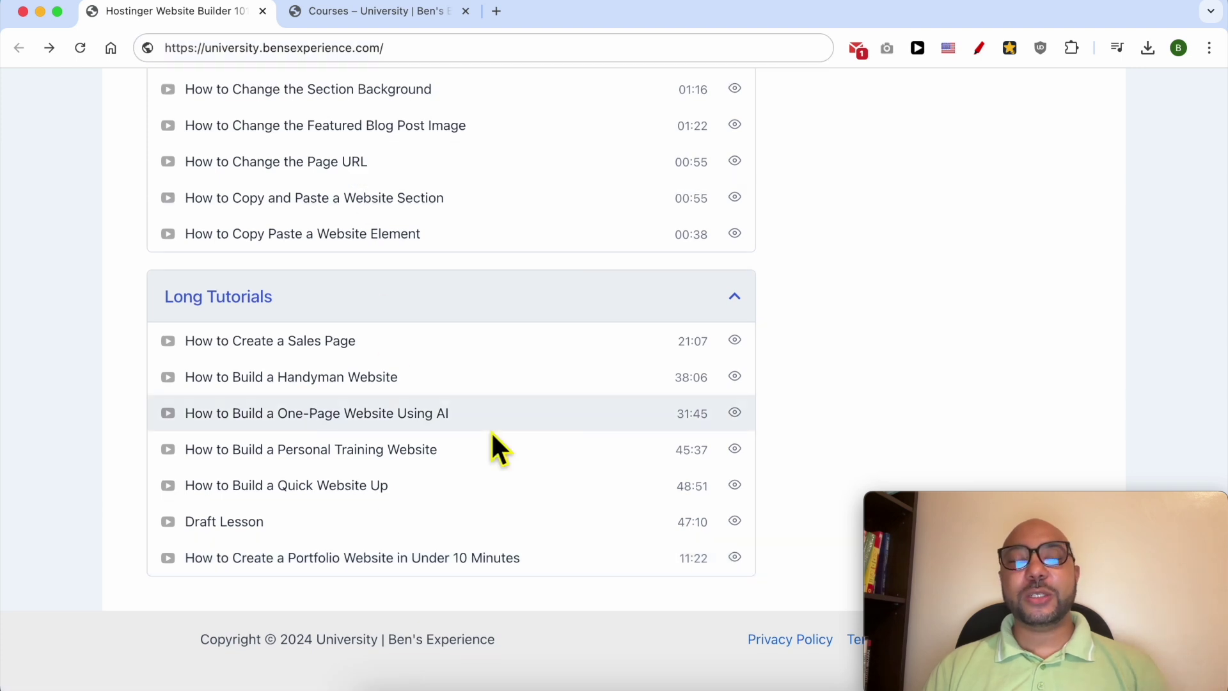
scroll(493, 434, "up", 20)
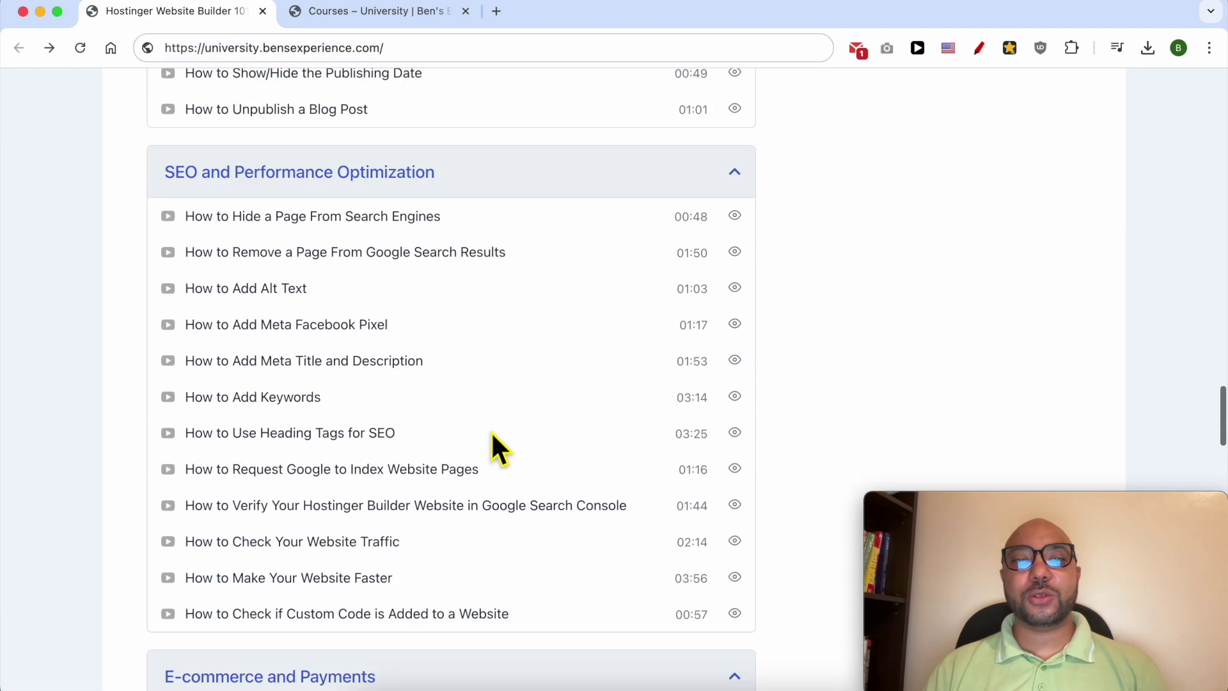
Step: Switch to the Courses – University tab, scroll the course cards, and select its site address
left_click(391, 11)
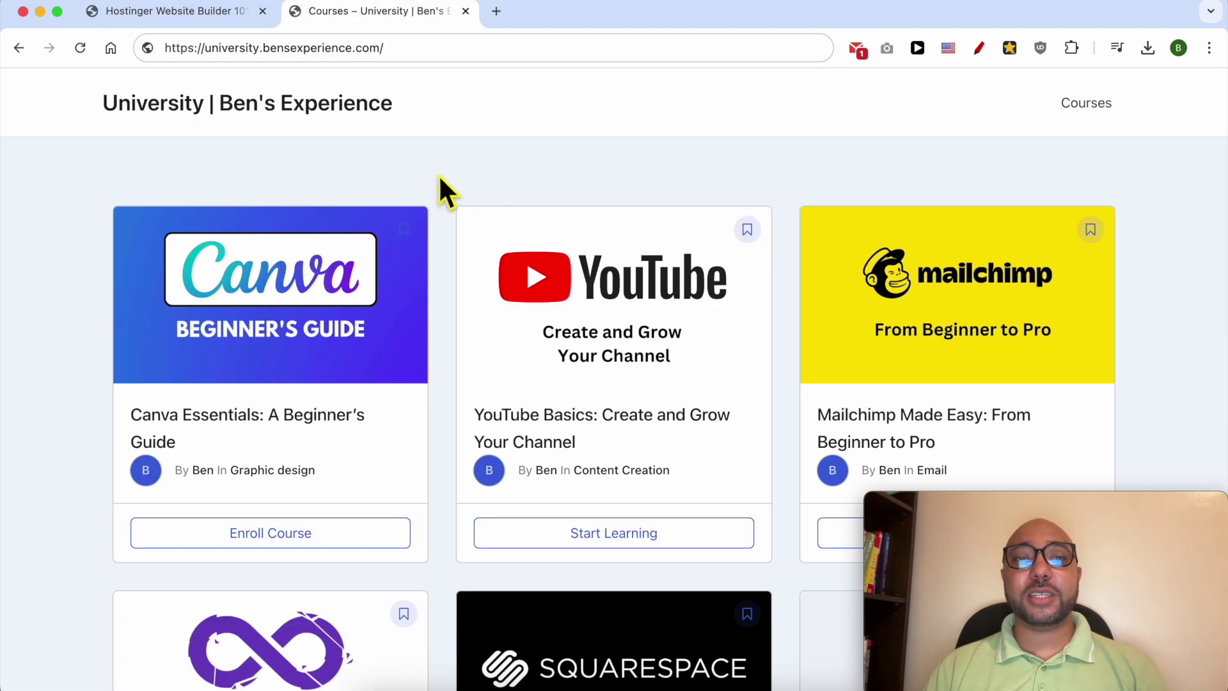
scroll(439, 178, "down", 15)
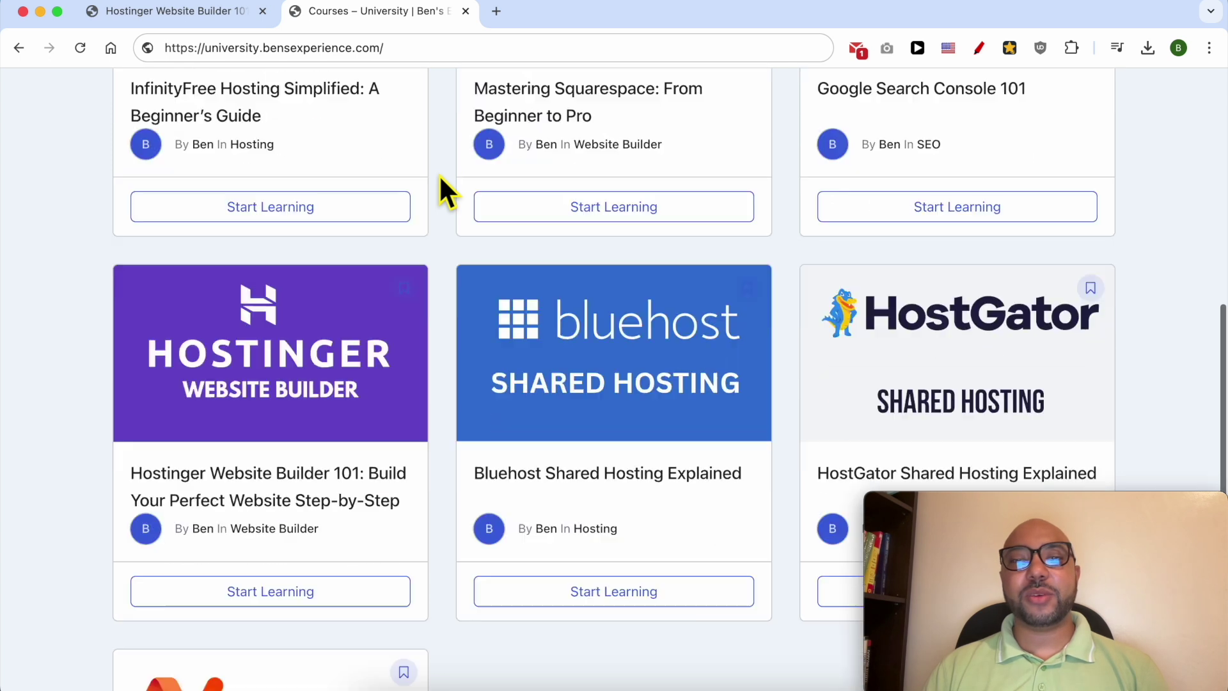
scroll(439, 178, "down", 4)
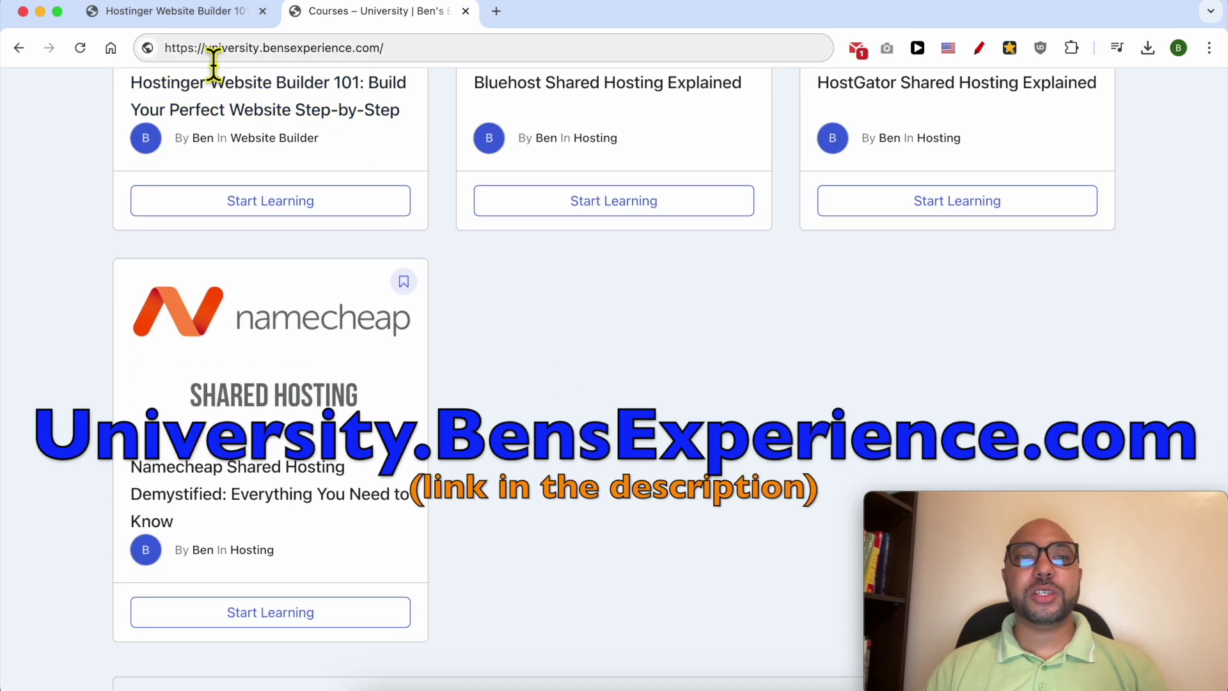
left_click_drag(205, 48, 424, 54)
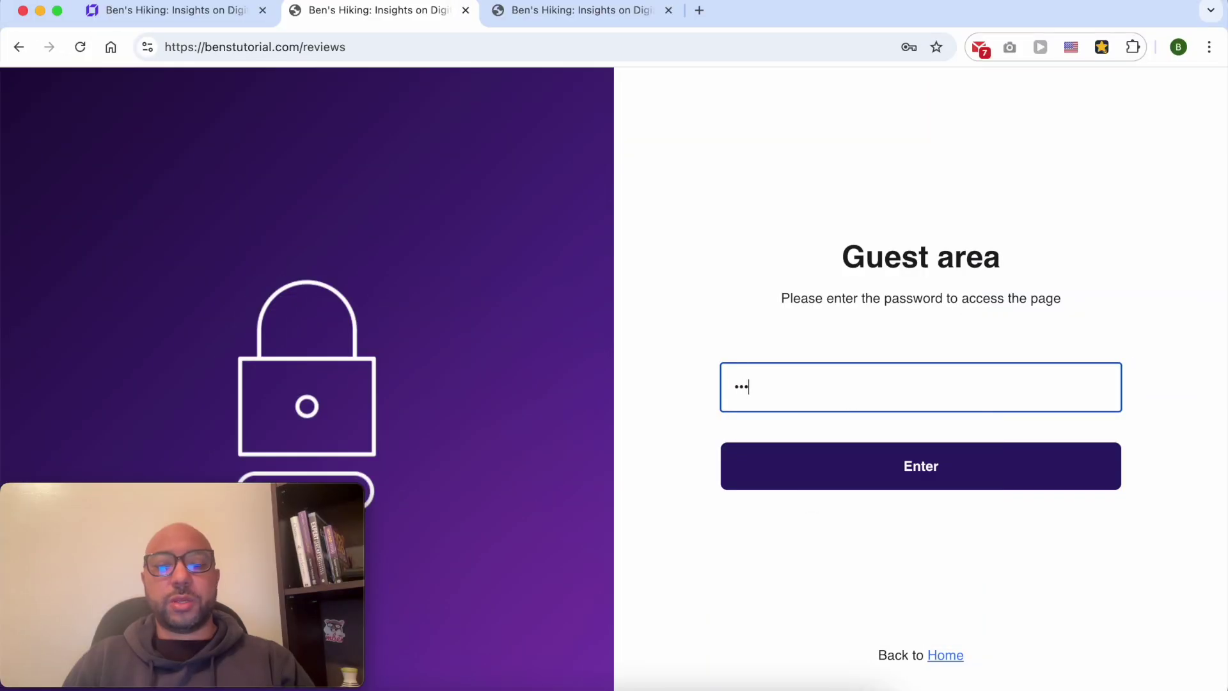
Step: Finish the password, submit it to unlock the Reviews page, and dismiss Chrome's password warnings
type("1")
left_click(895, 476)
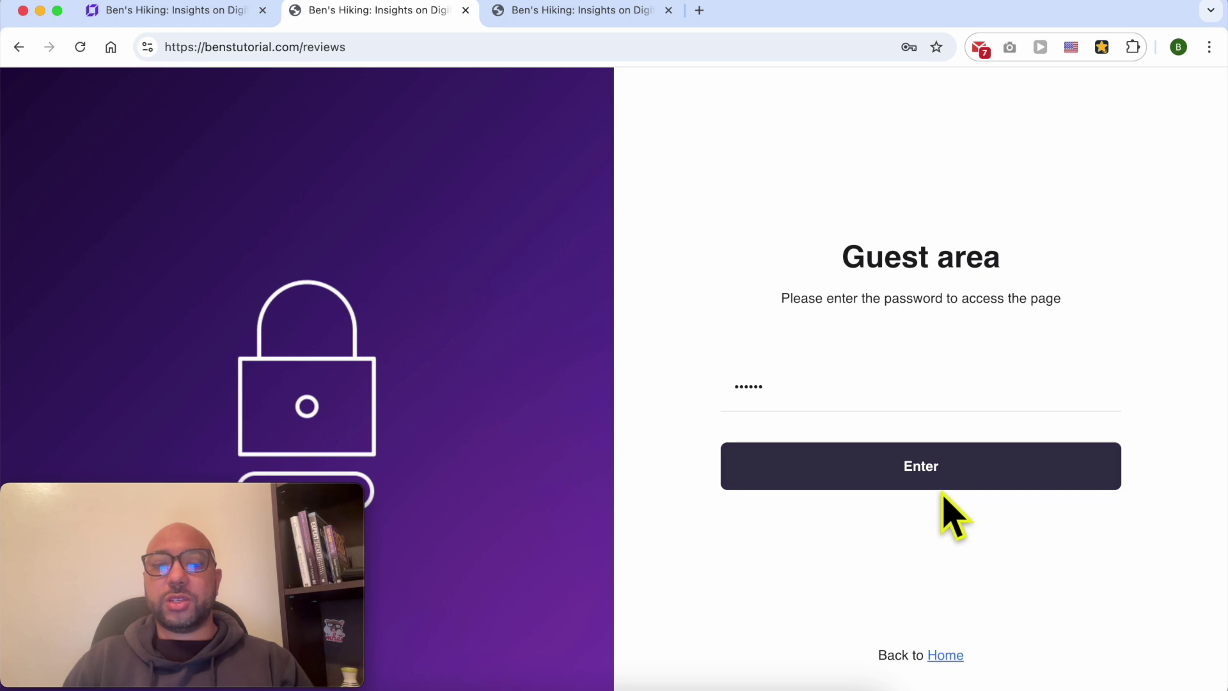
left_click_drag(876, 656, 919, 652)
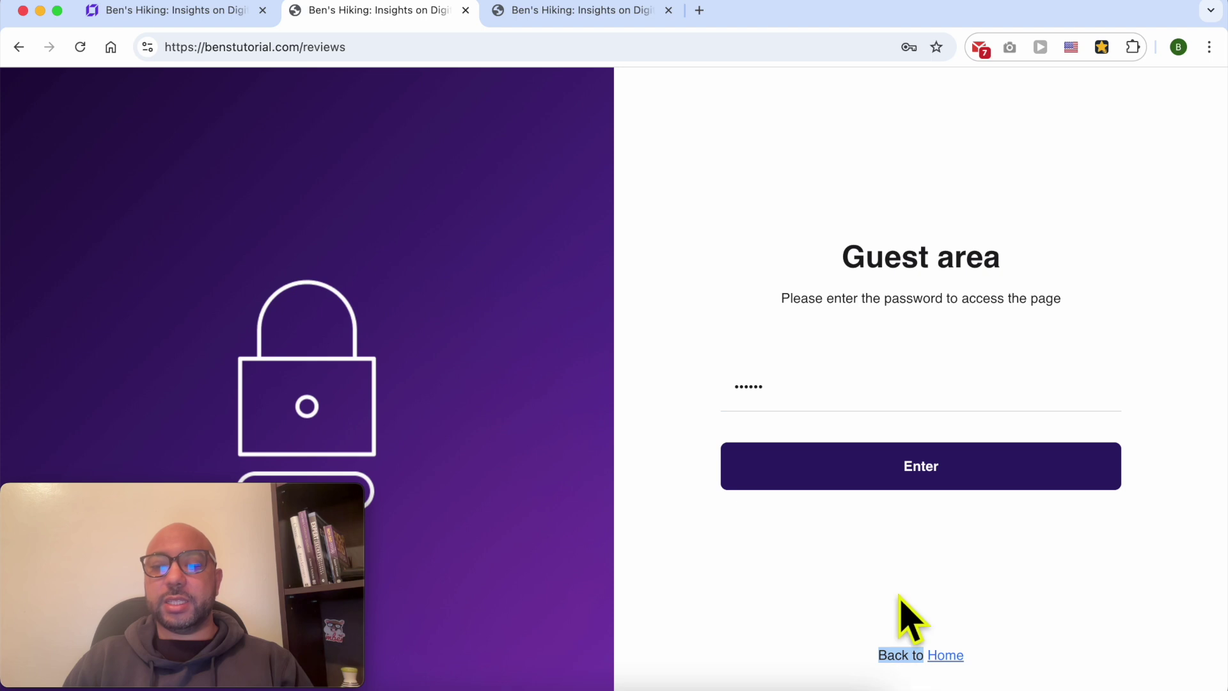
left_click(944, 656)
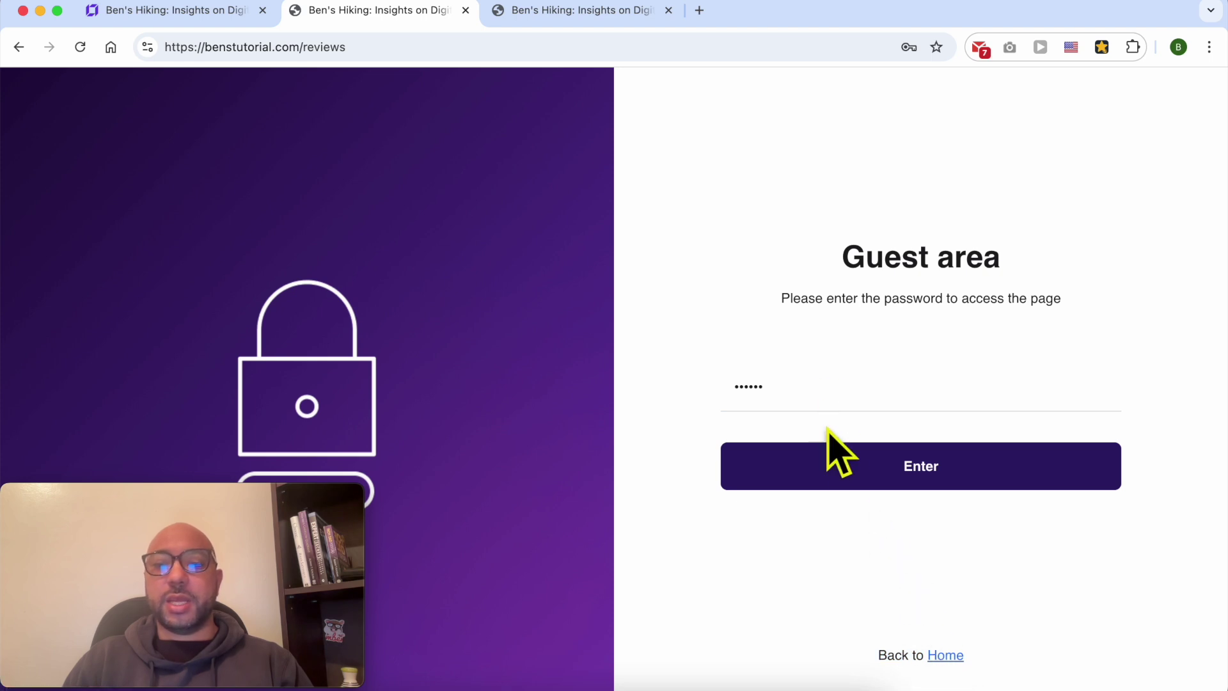
left_click(848, 453)
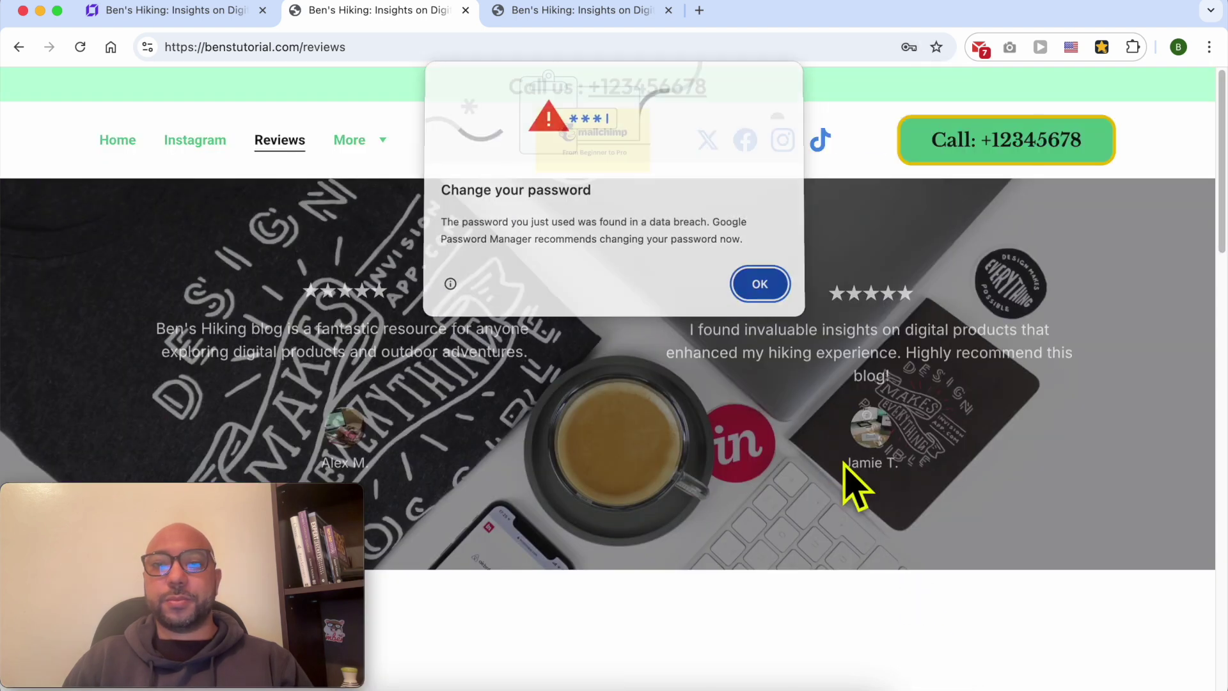
left_click(762, 291)
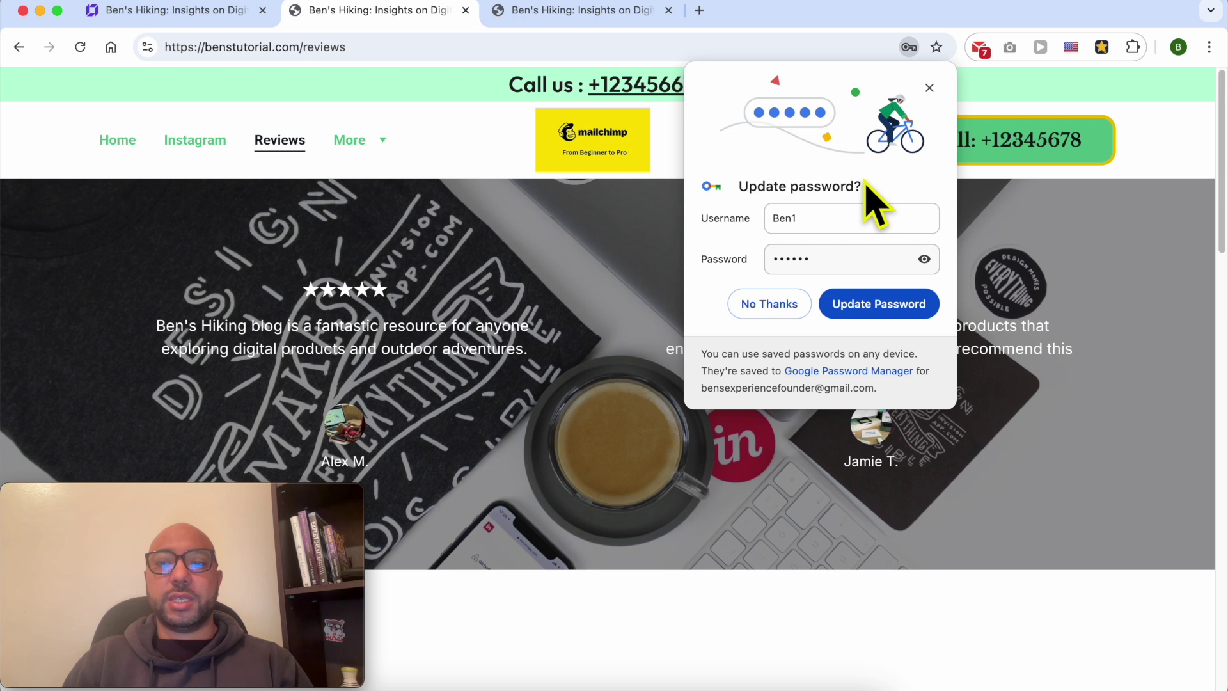
left_click(929, 88)
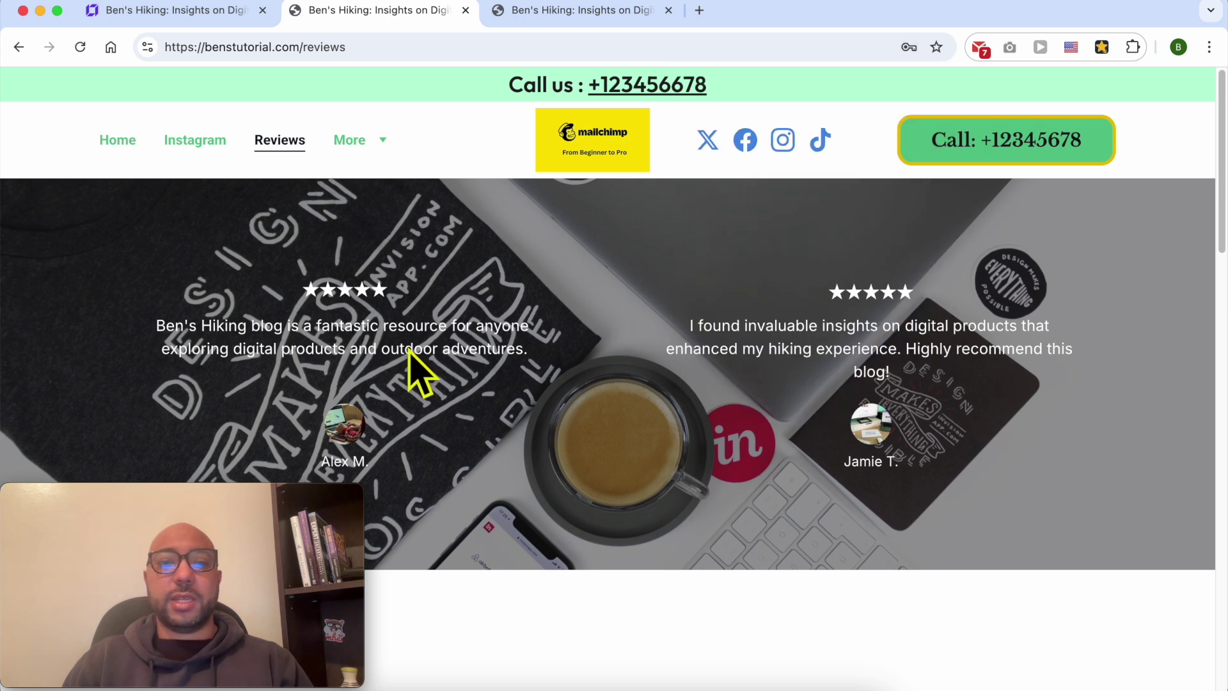